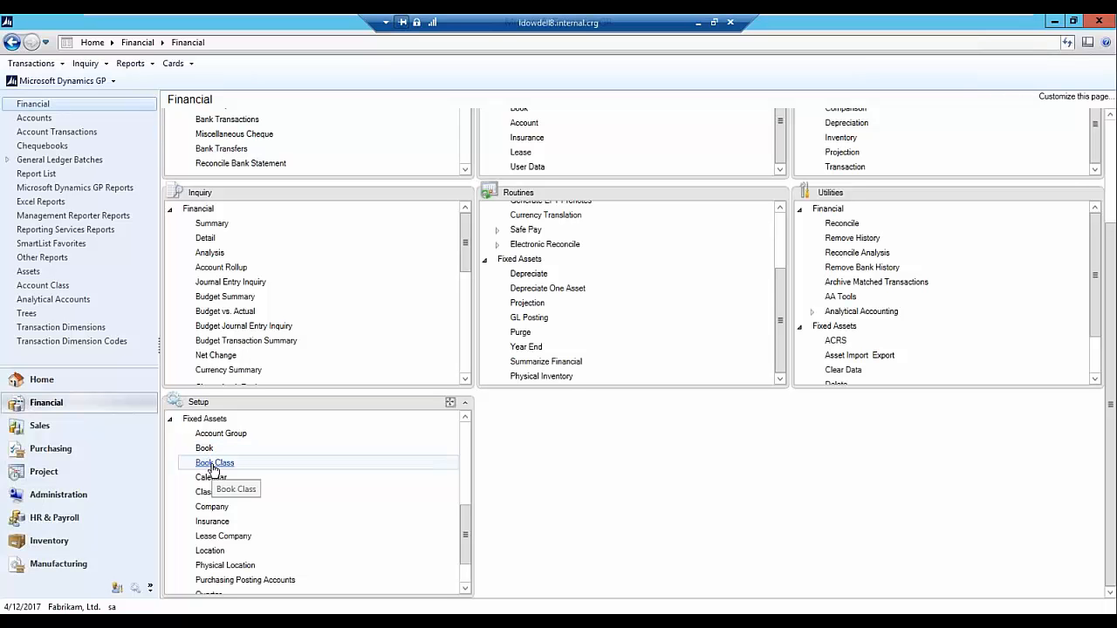
- Display the book class setup for the INTERNAL book and the FURN class
click(213, 466)
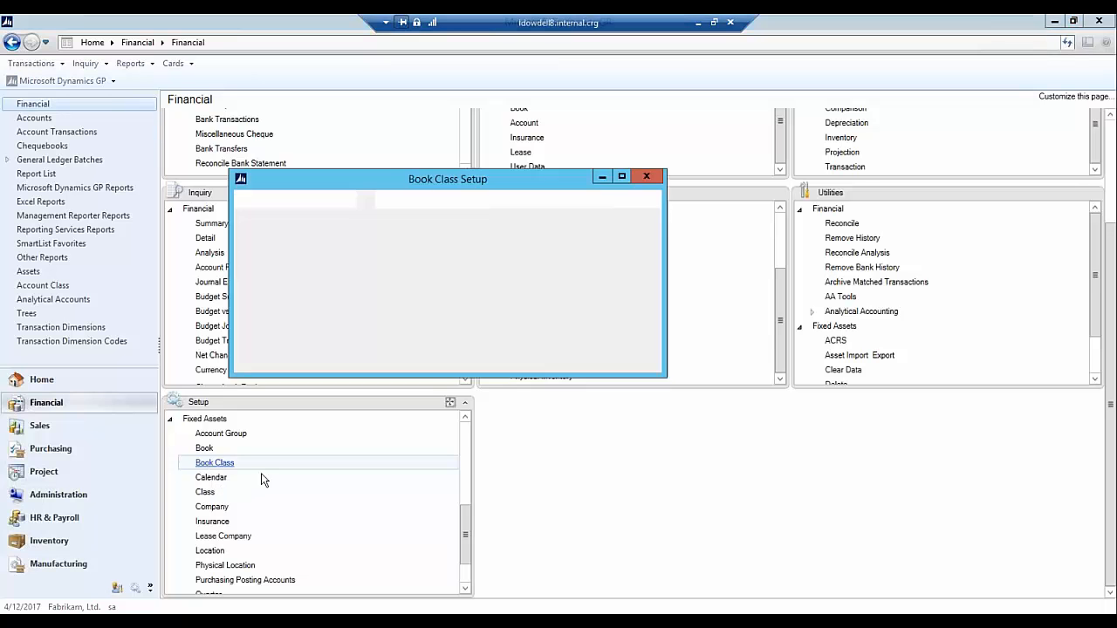
click(436, 271)
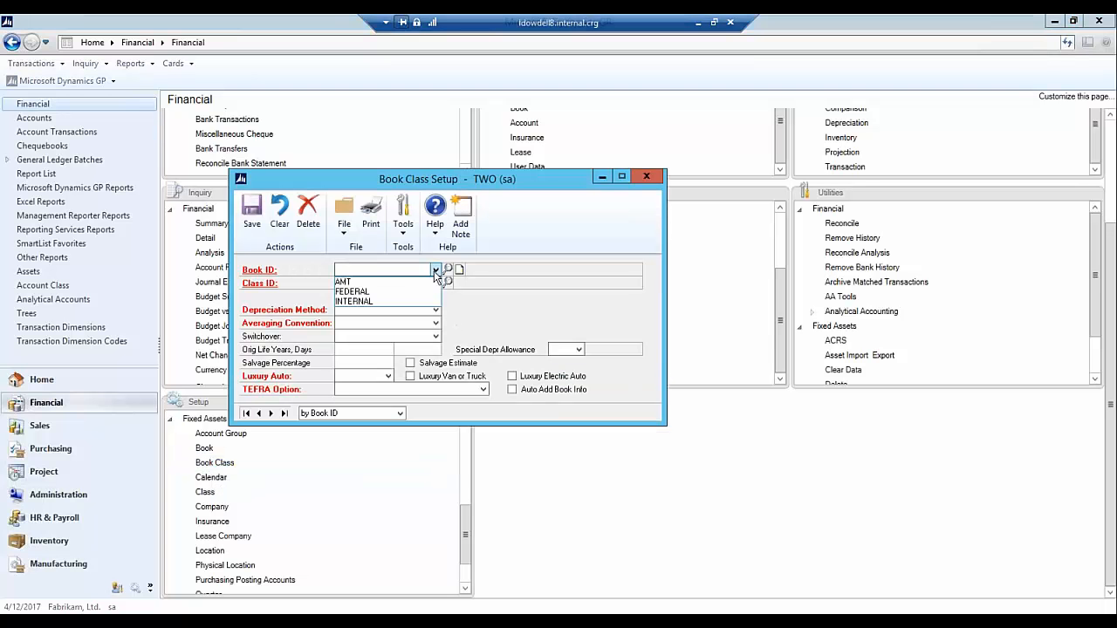
click(416, 298)
click(447, 282)
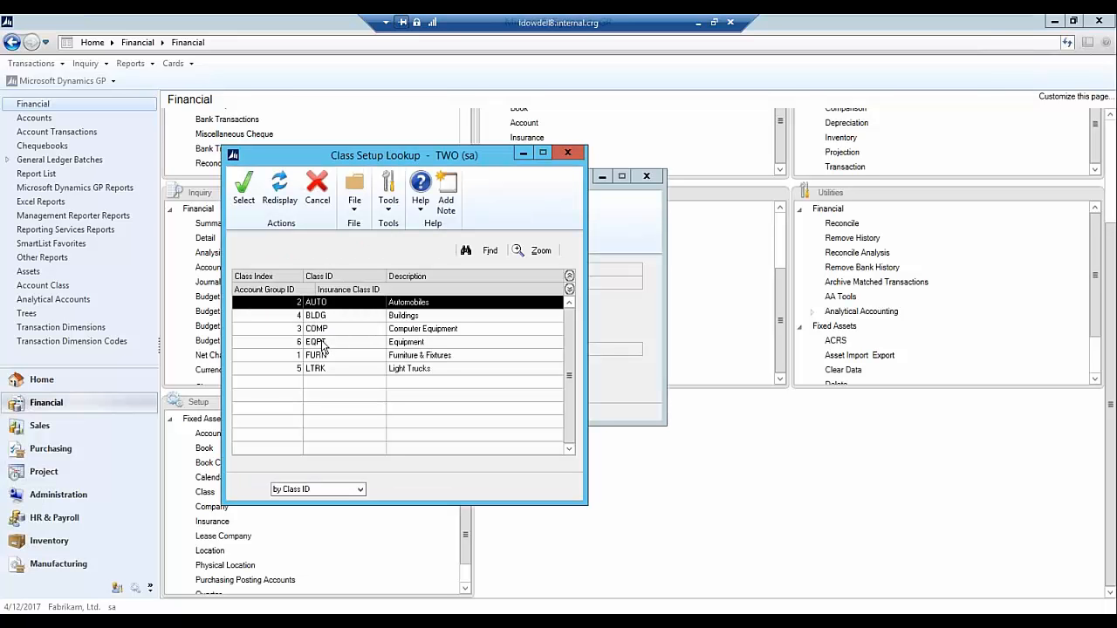
double_click(320, 354)
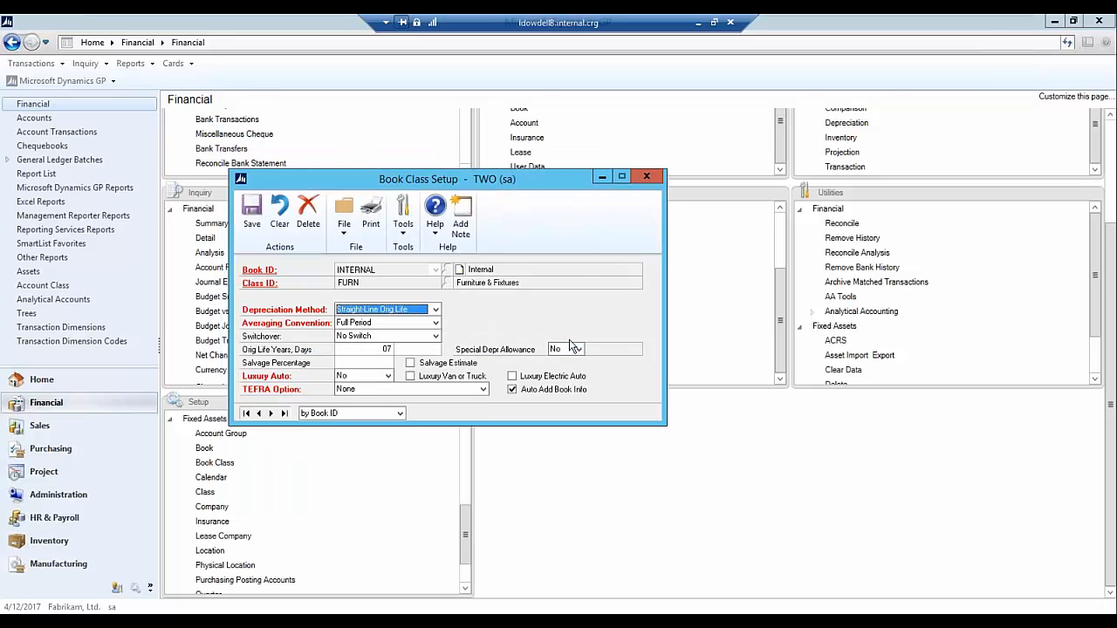
- Review the available depreciation methods for the furniture class, then close the book class setup without changes
click(435, 309)
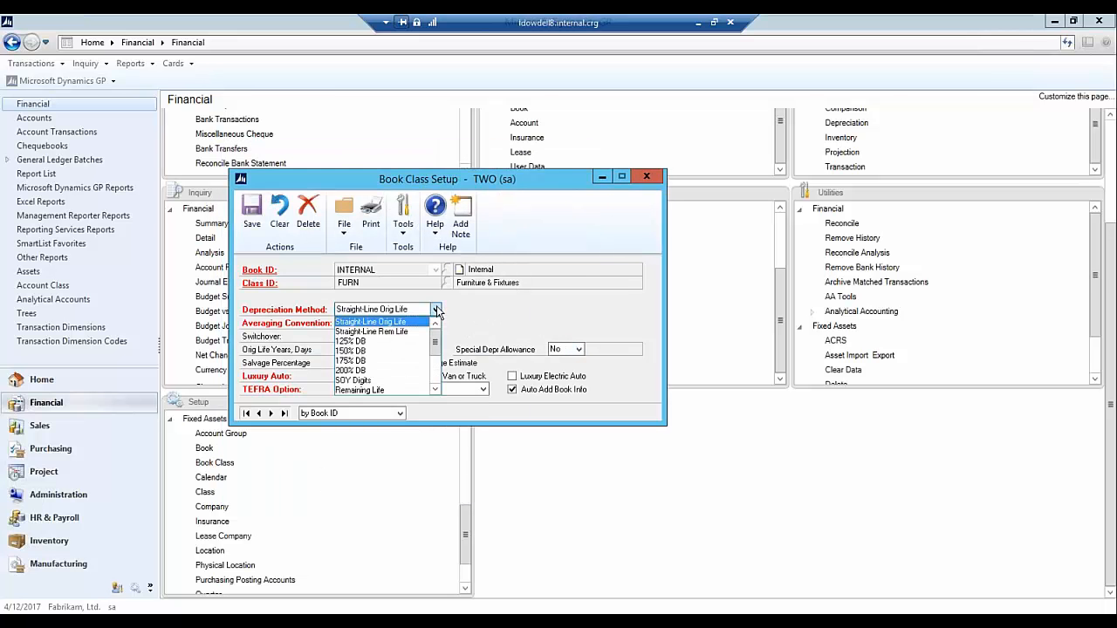
mouse_move(435, 342)
mouse_down()
mouse_move(434, 364)
mouse_move(434, 331)
mouse_up()
click(436, 311)
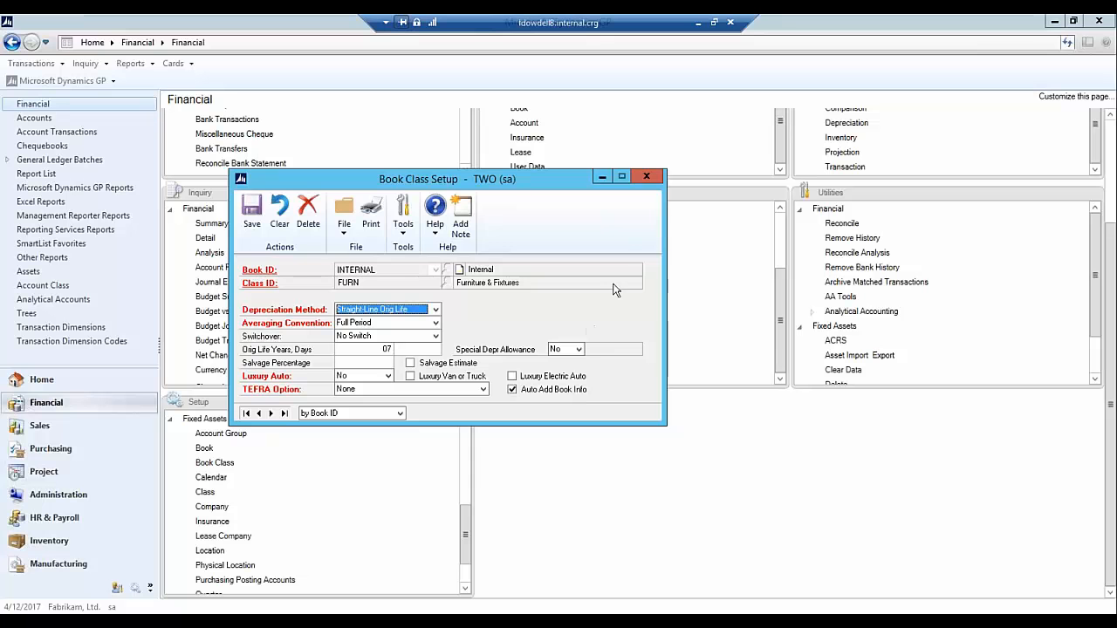
click(650, 178)
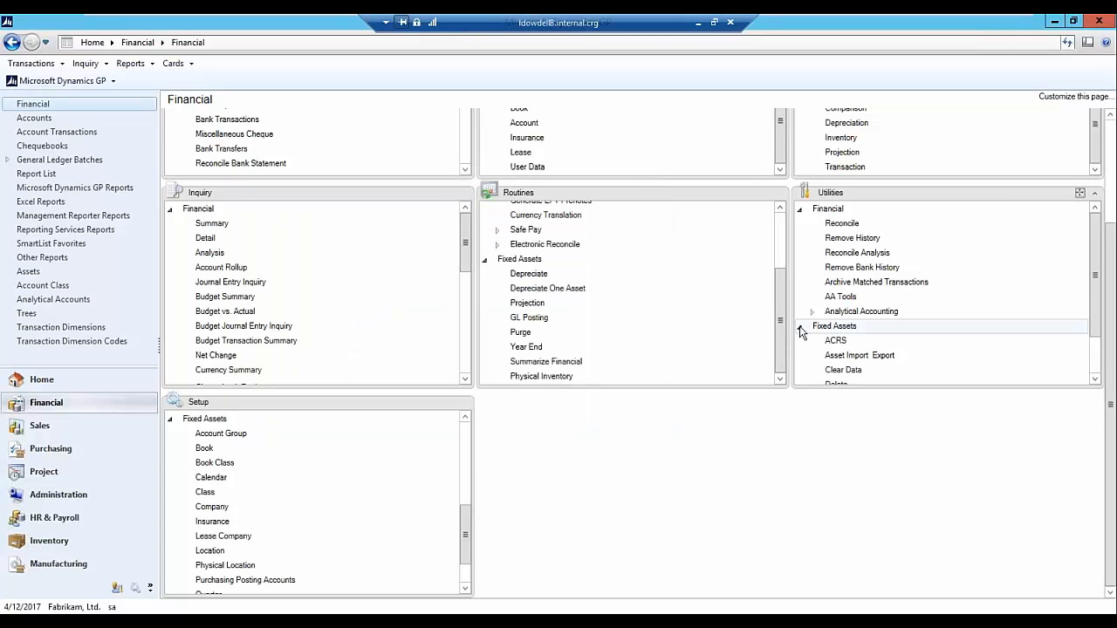
- Bring up the Boardroom Furniture invoice from the WEBINAR payables batch in Purchasing
click(45, 450)
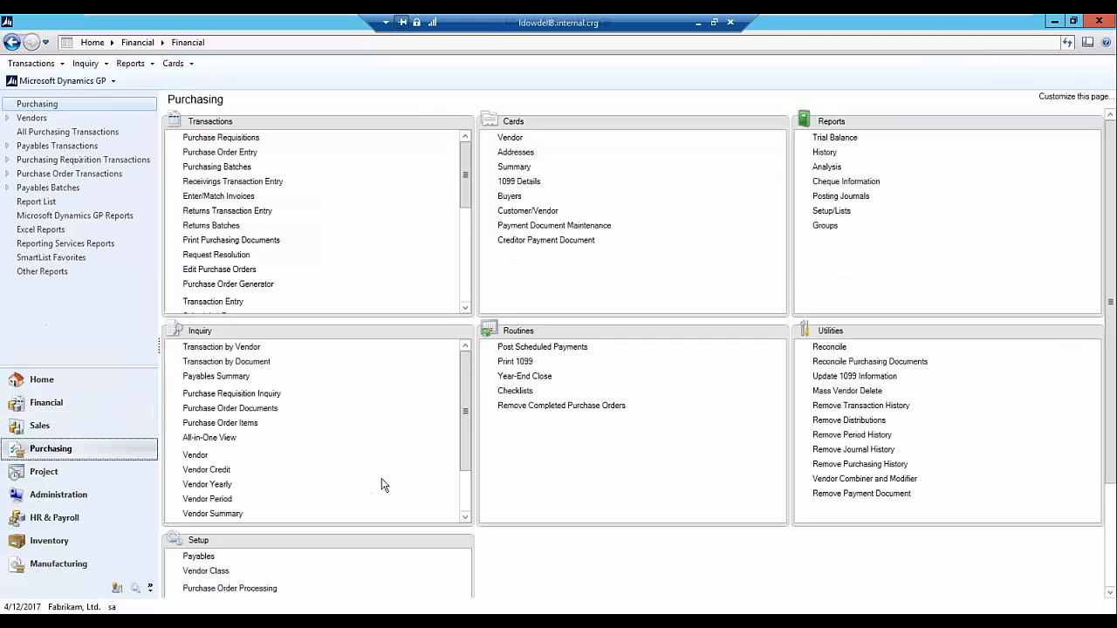
drag(466, 195, 468, 279)
click(201, 304)
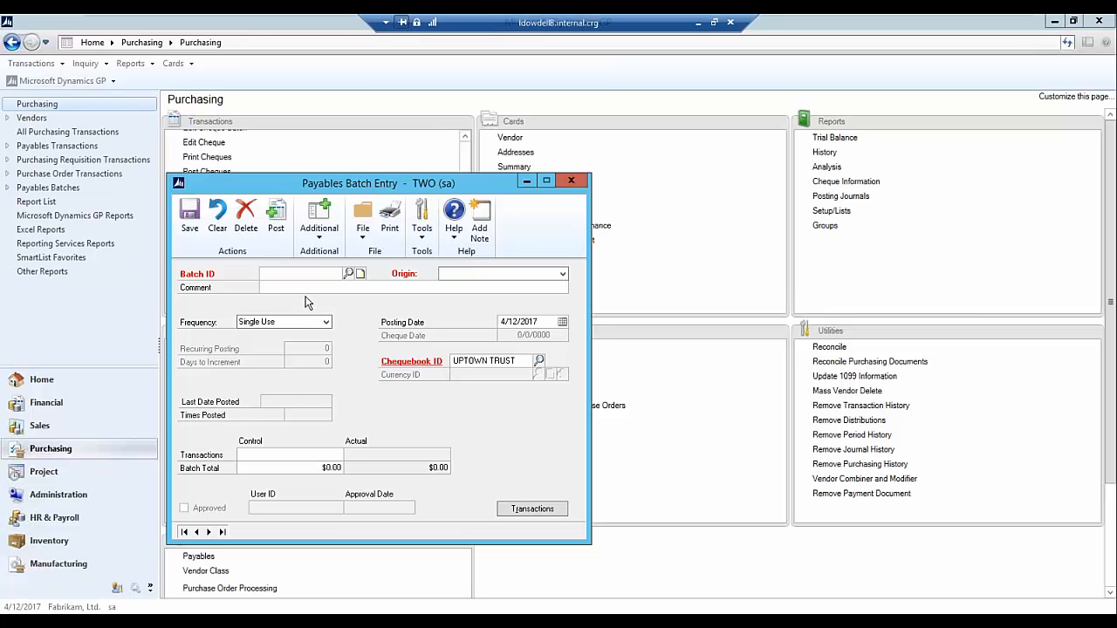
click(349, 274)
double_click(259, 341)
click(533, 509)
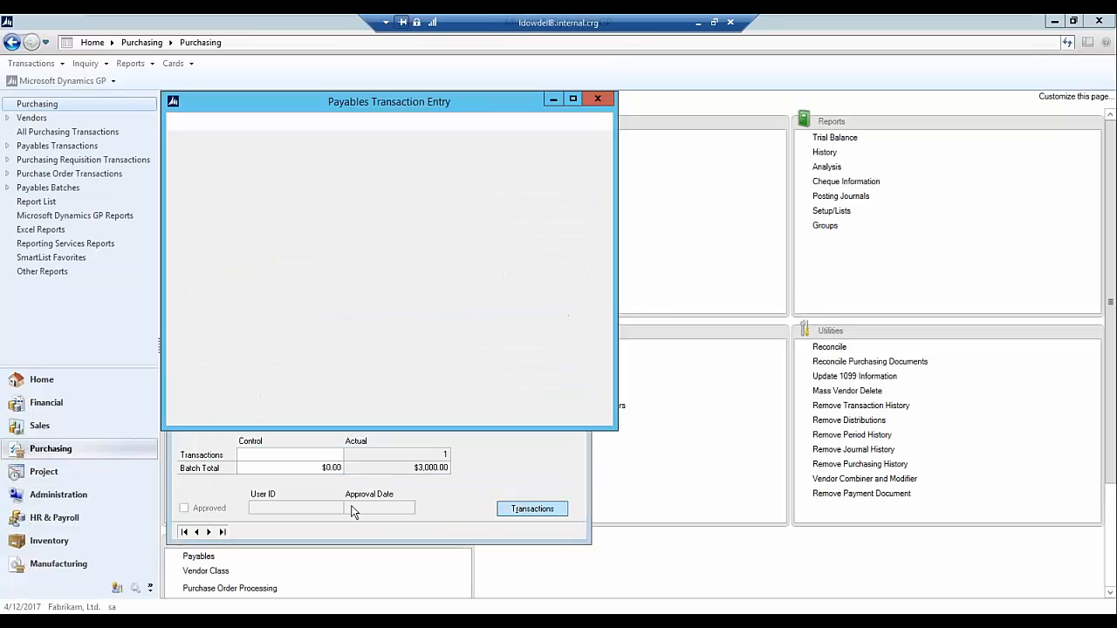
click(192, 463)
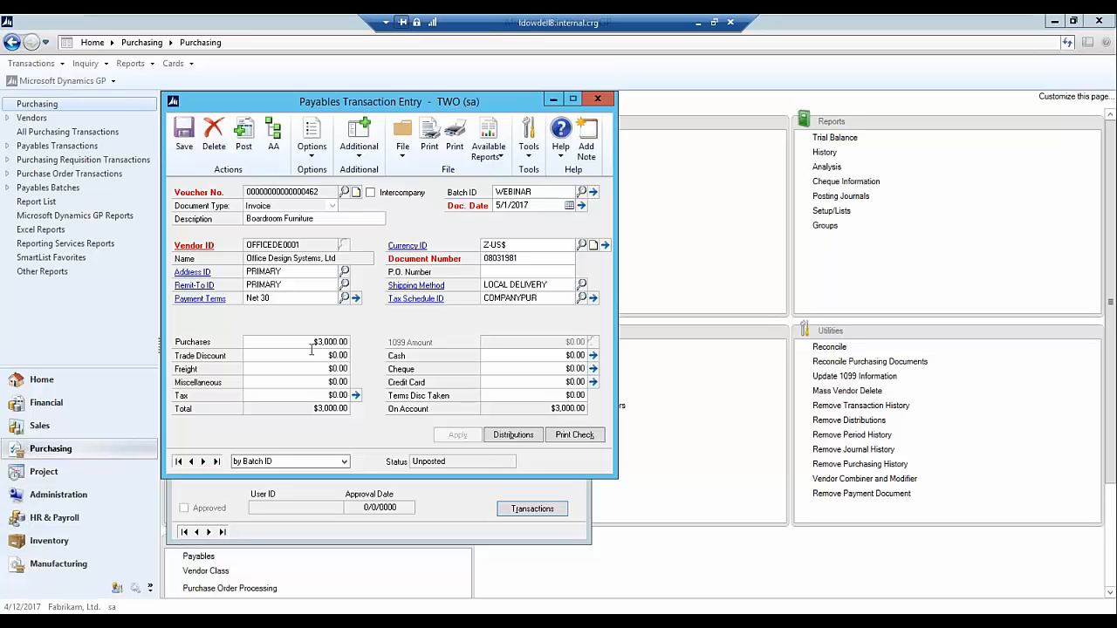
- Examine the invoice's account distributions, then close the distribution, transaction and batch entry windows
click(512, 442)
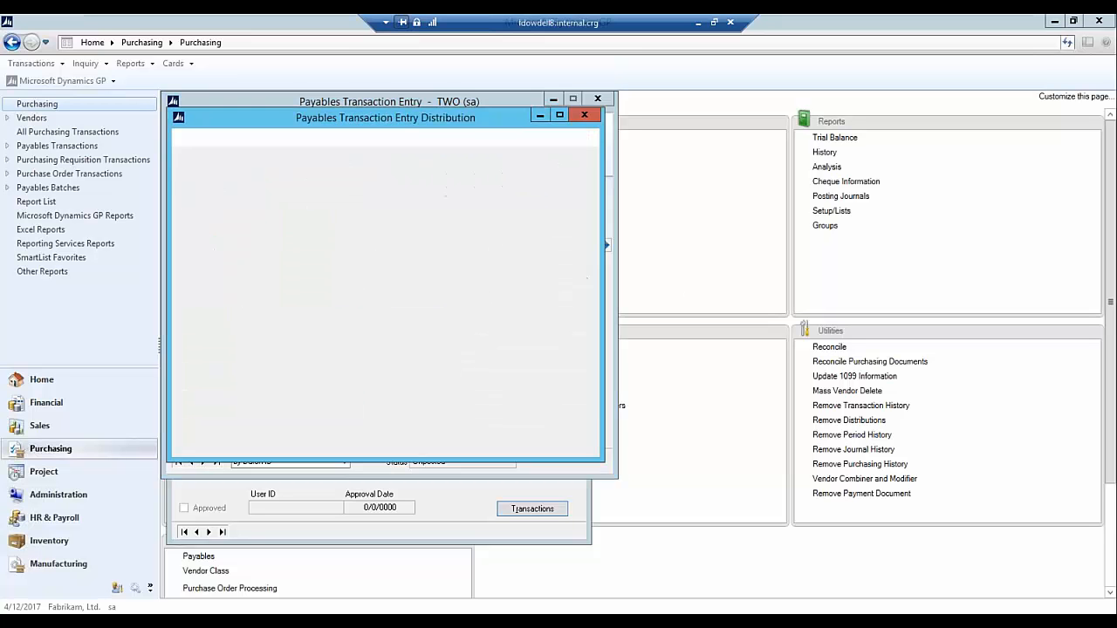
click(586, 305)
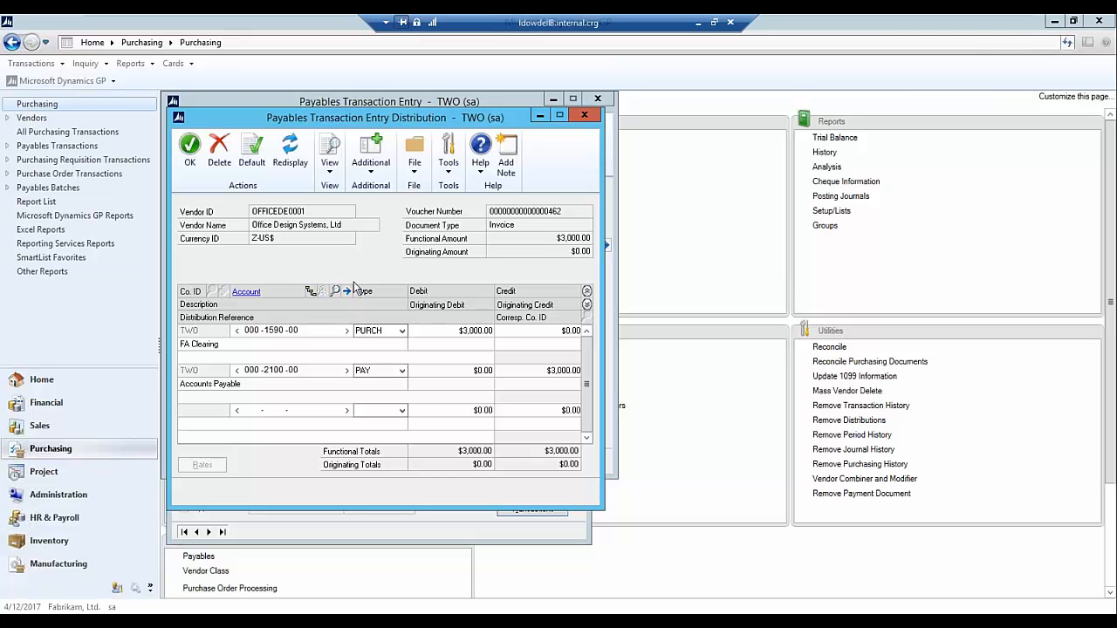
click(585, 117)
click(597, 98)
click(488, 362)
click(572, 181)
- Start a new fixed asset general record with asset ID 00028
click(43, 402)
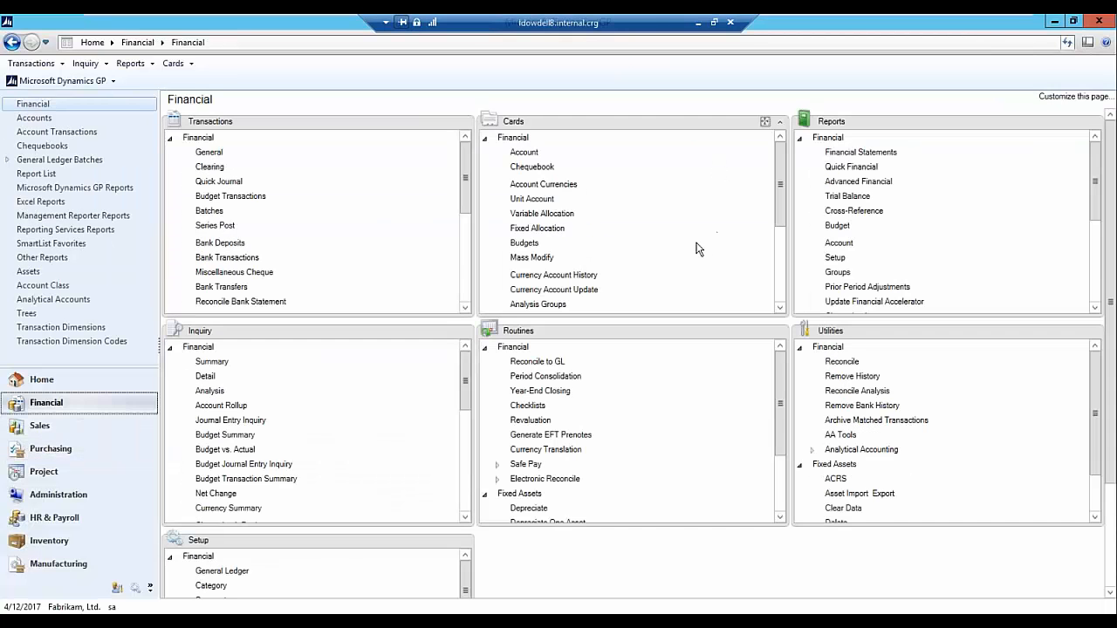
drag(781, 205, 783, 279)
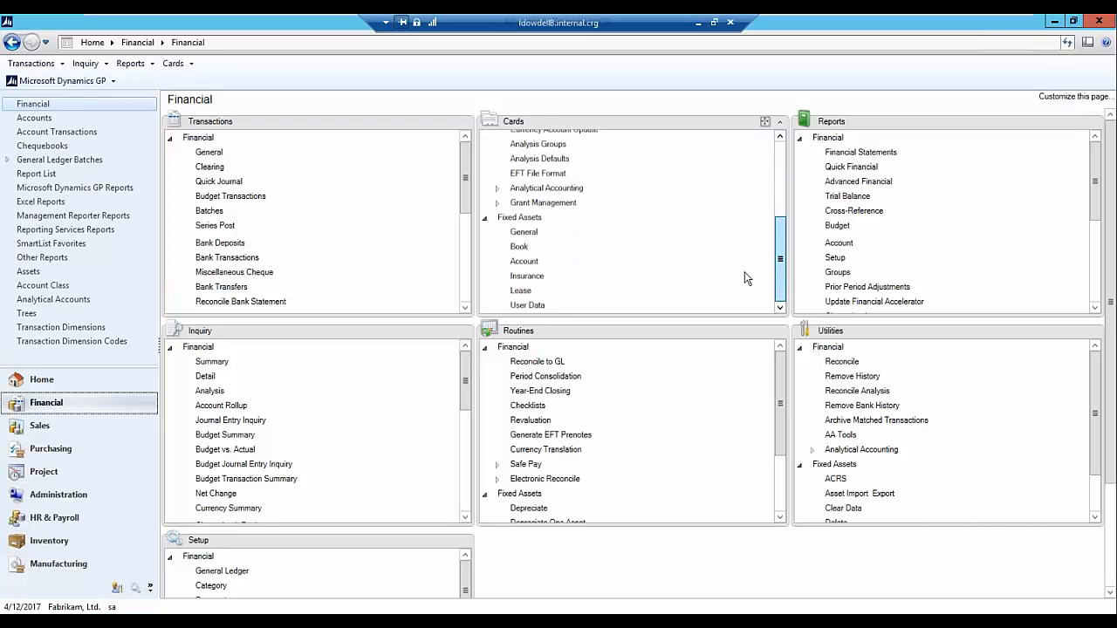
click(523, 236)
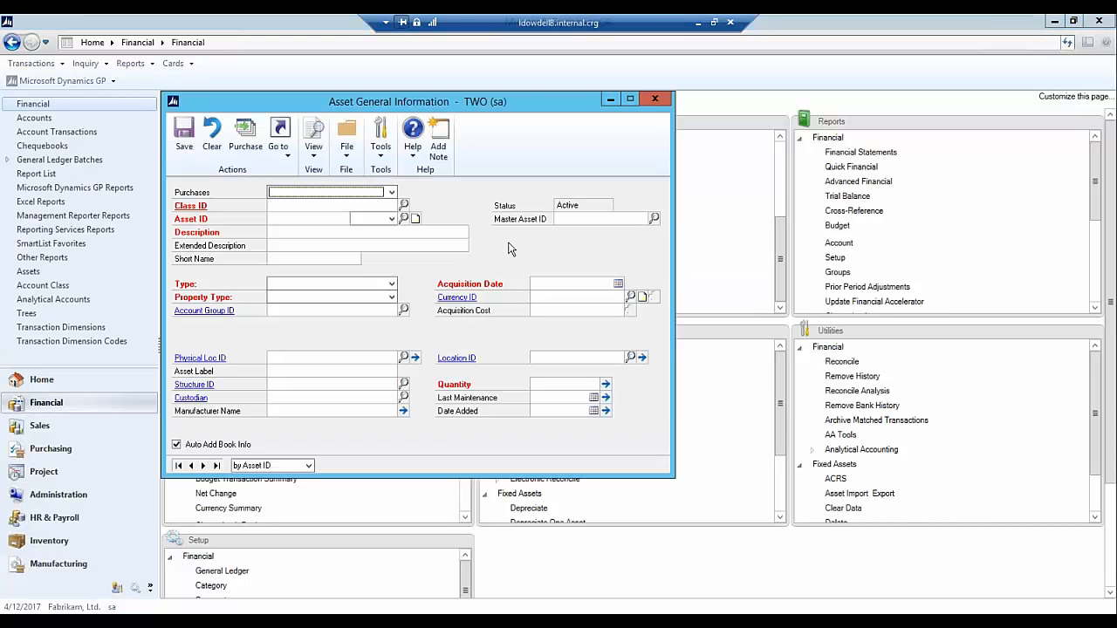
click(312, 220)
text(00028)
click(382, 221)
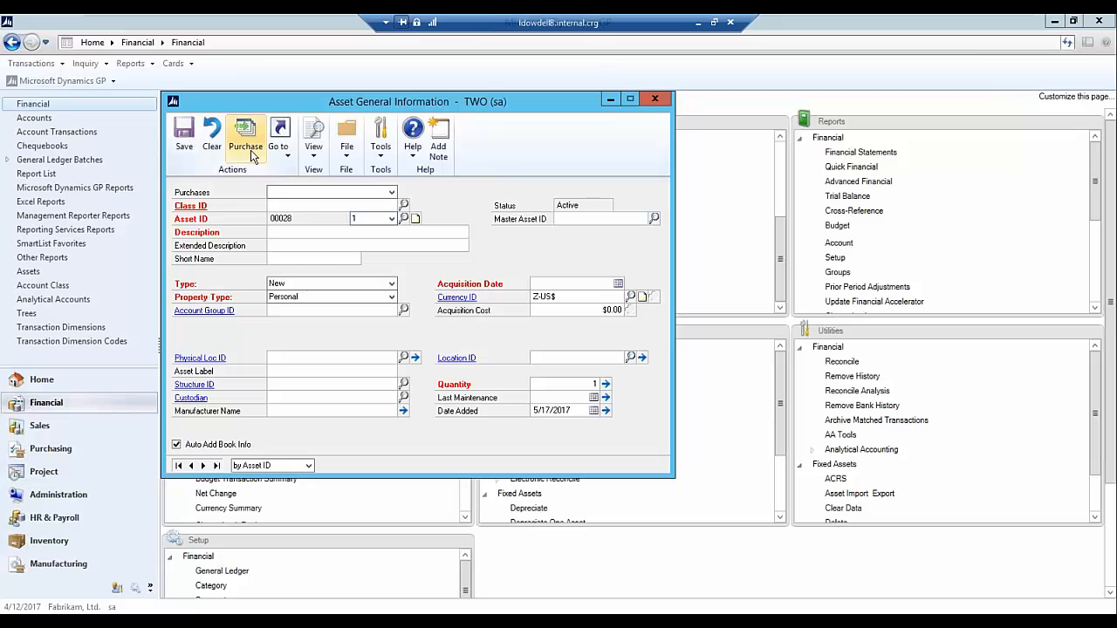
- Fill the asset from the $3,000.00 Office Design Systems purchase and assign it to class FURN
click(392, 192)
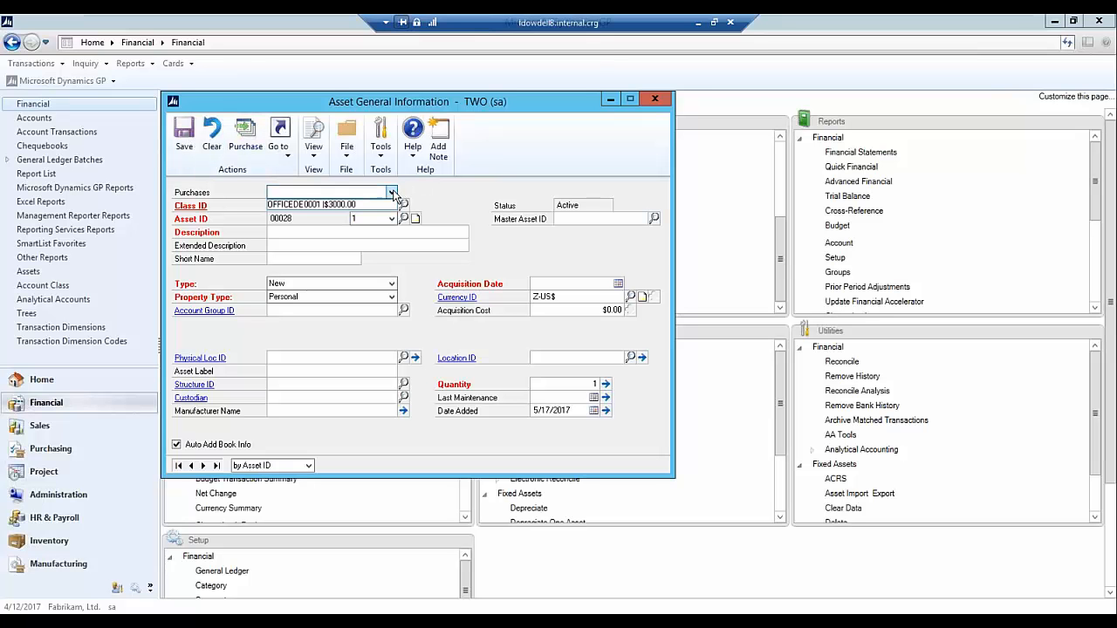
click(334, 204)
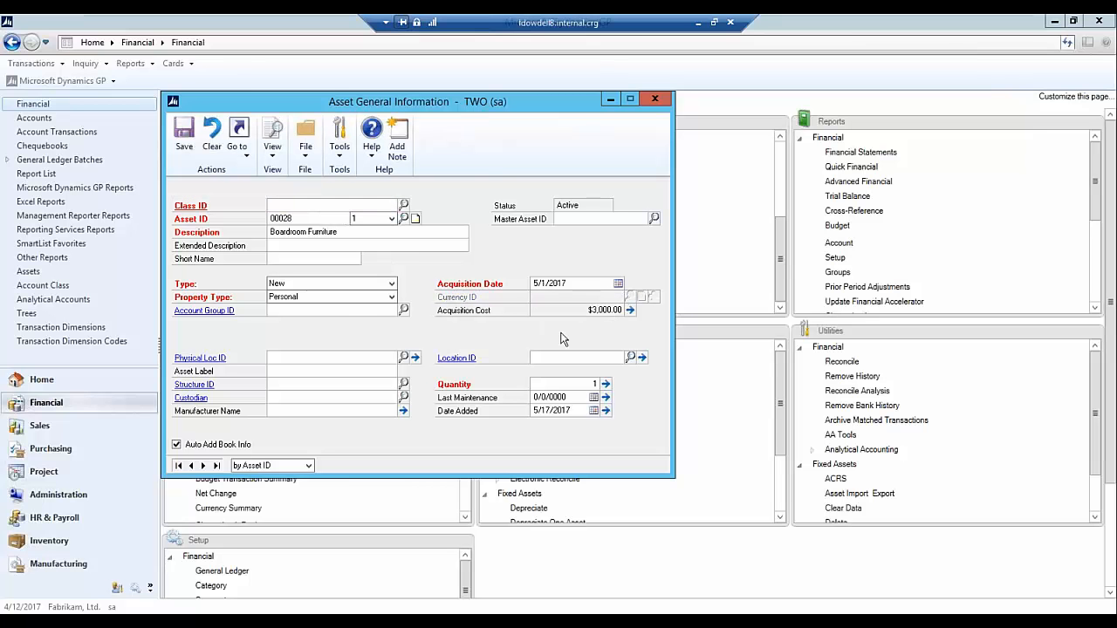
click(403, 205)
double_click(316, 357)
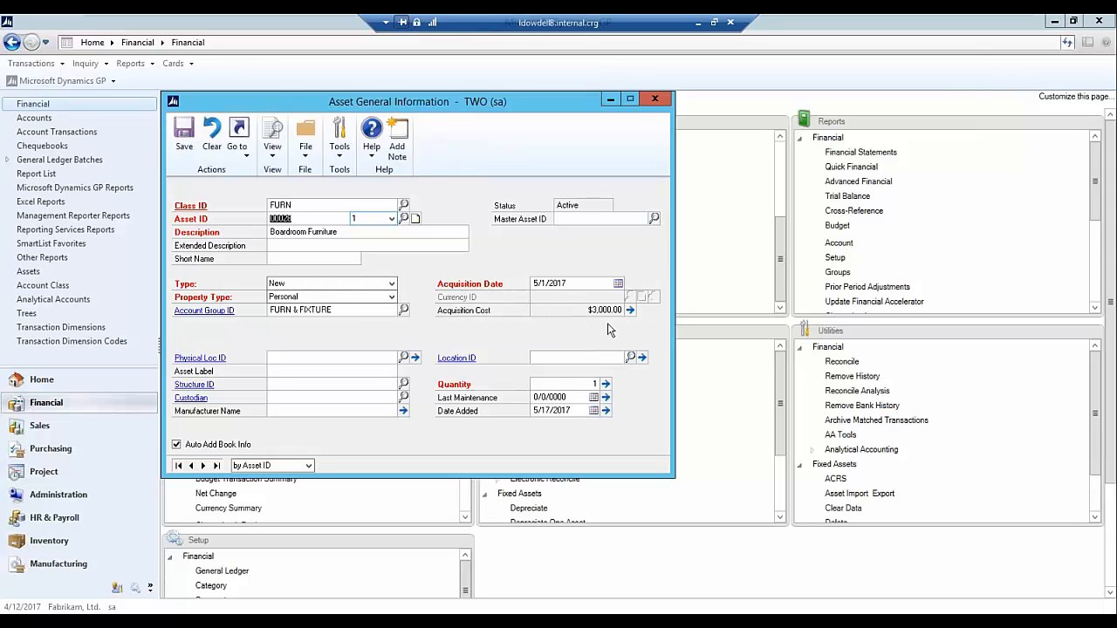
- Inspect the purchase details behind the asset's acquisition cost, including the vendor record and payables voucher, and close them
click(630, 310)
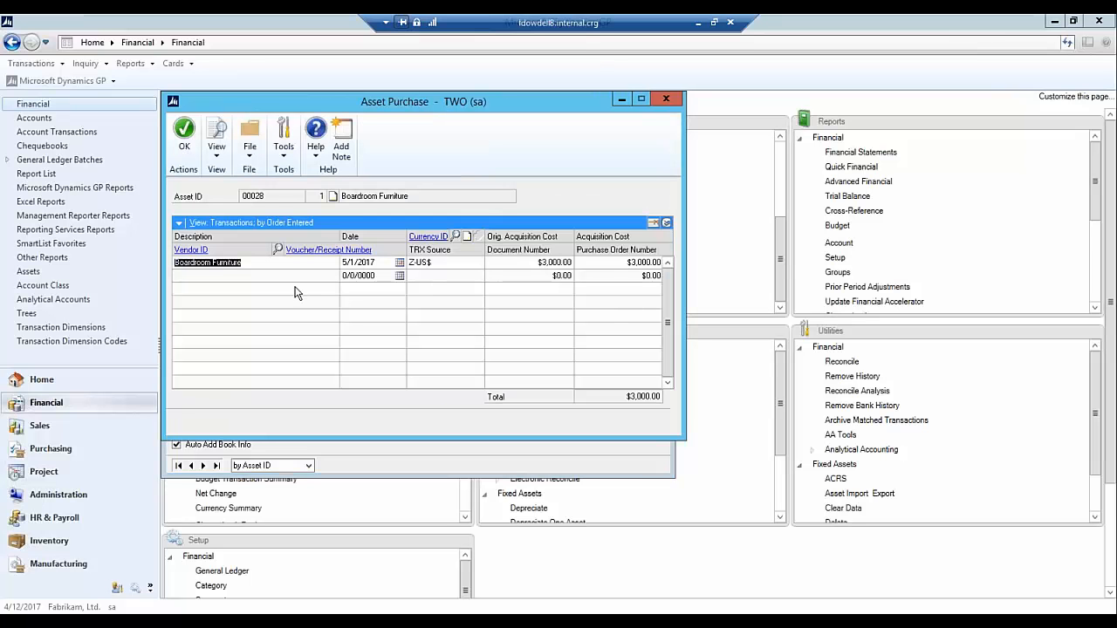
click(666, 222)
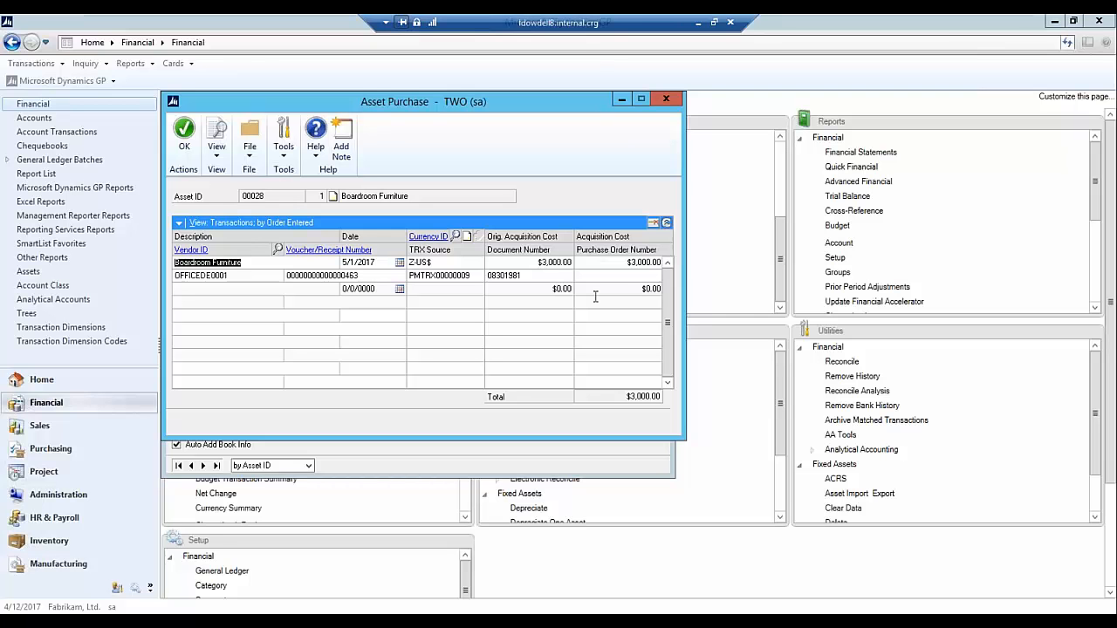
click(191, 250)
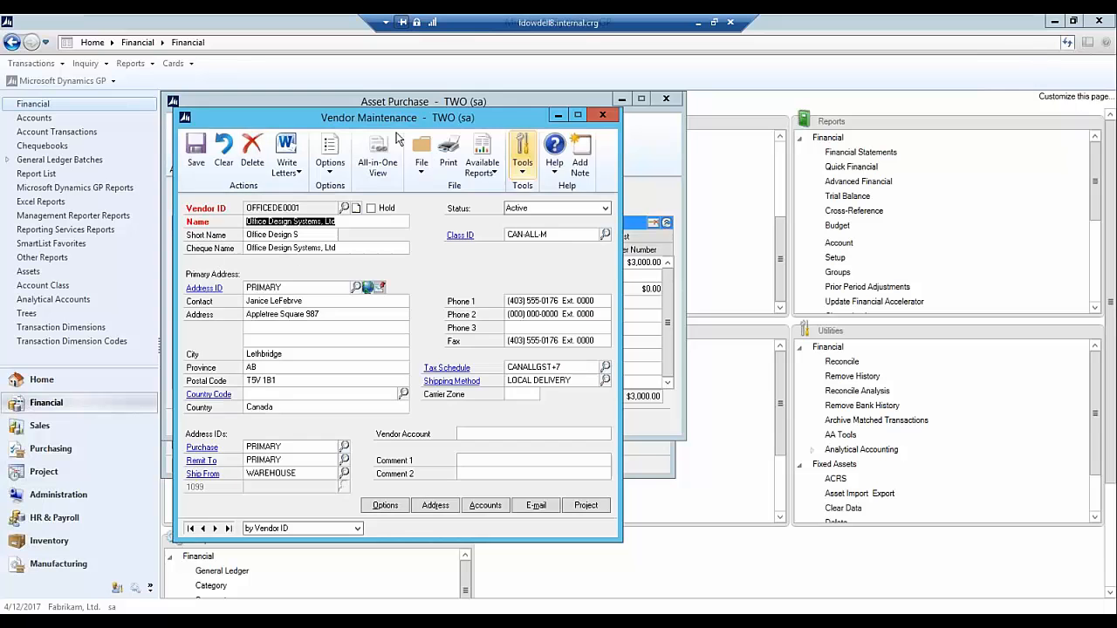
click(602, 120)
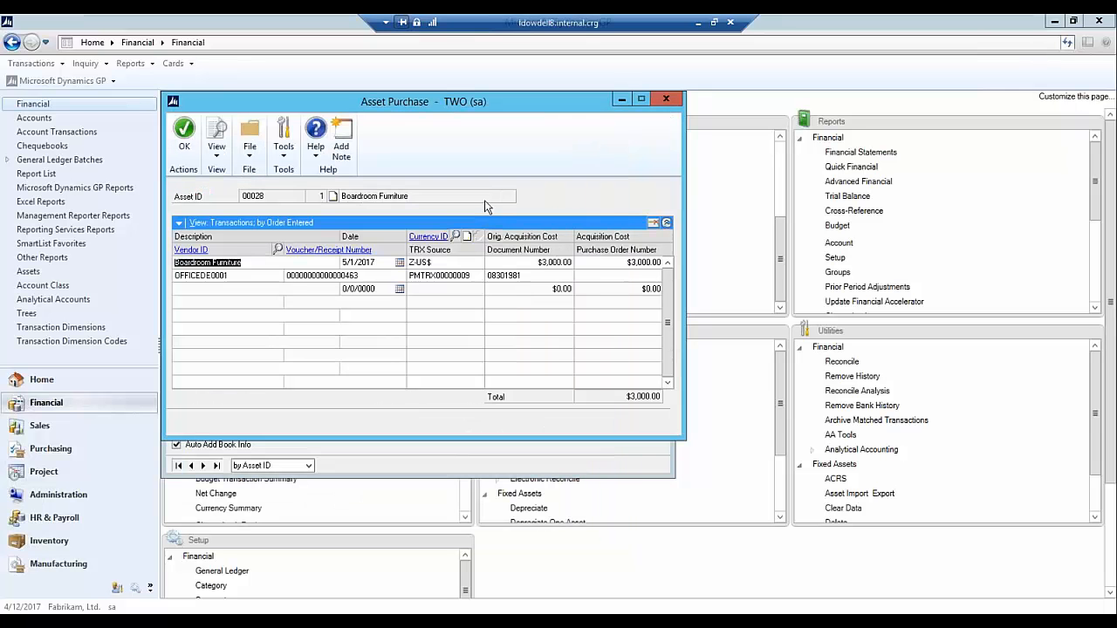
click(327, 251)
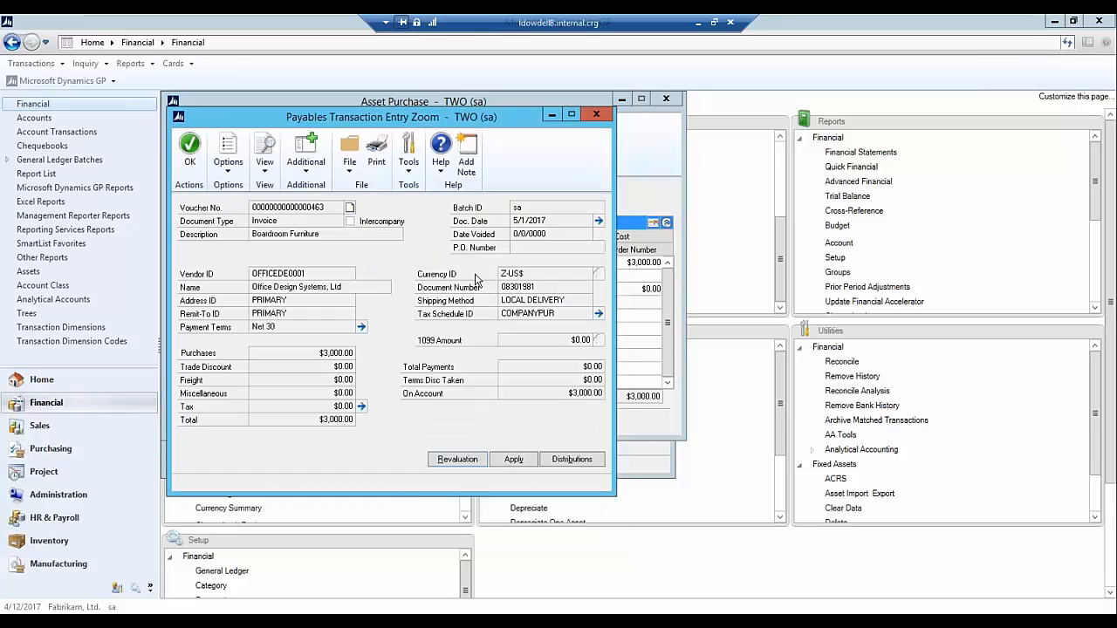
click(598, 115)
click(666, 99)
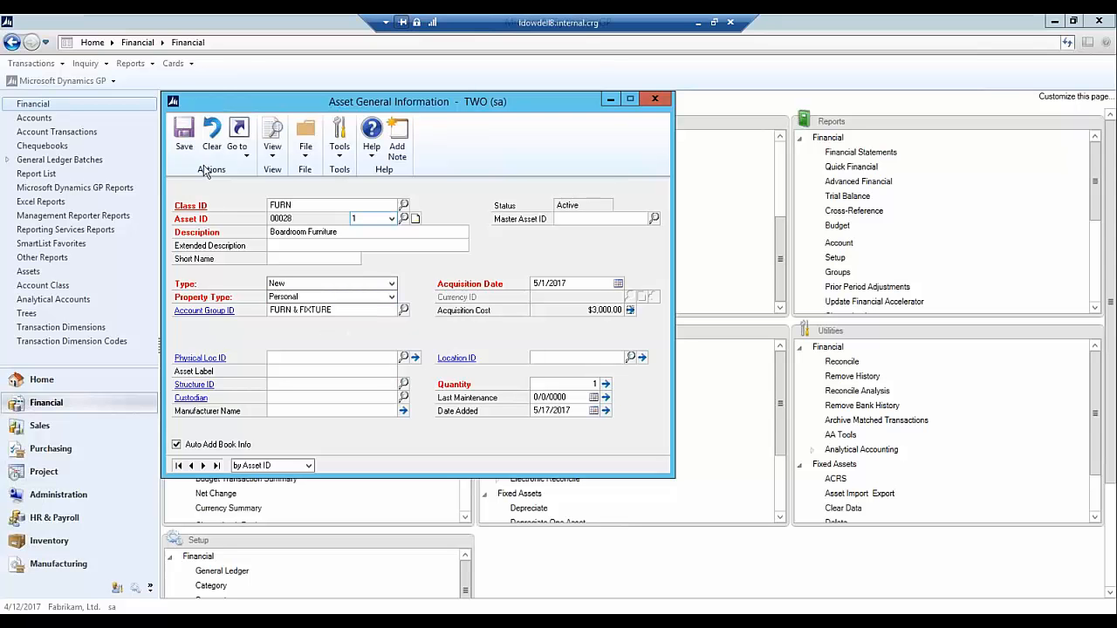
- Save asset 00028 and open its INTERNAL book record
click(184, 138)
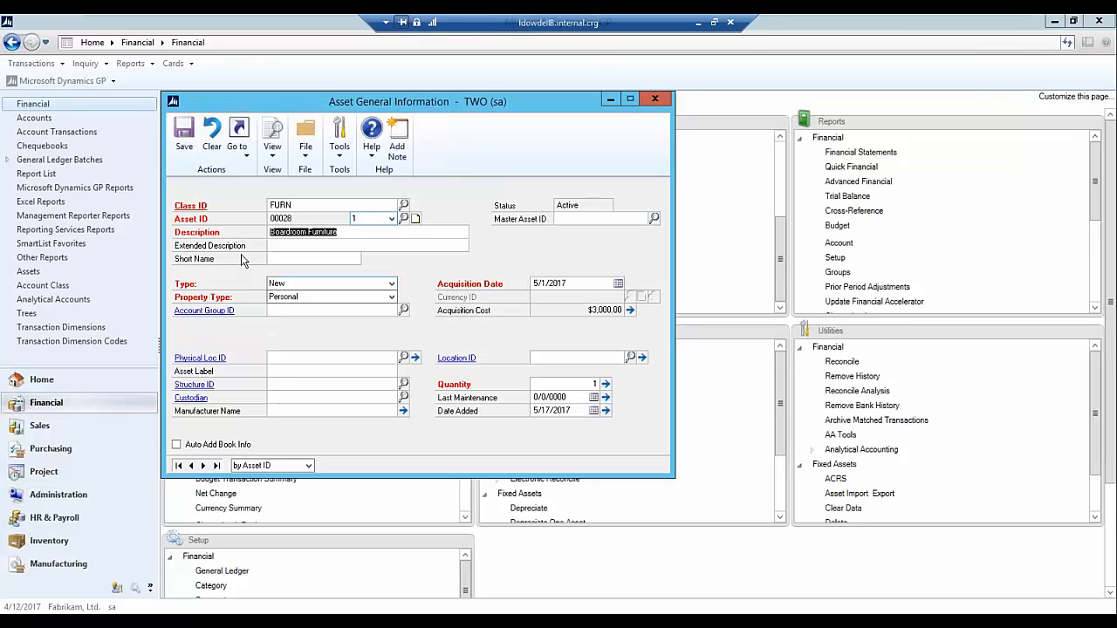
click(248, 157)
click(267, 207)
click(390, 205)
click(332, 236)
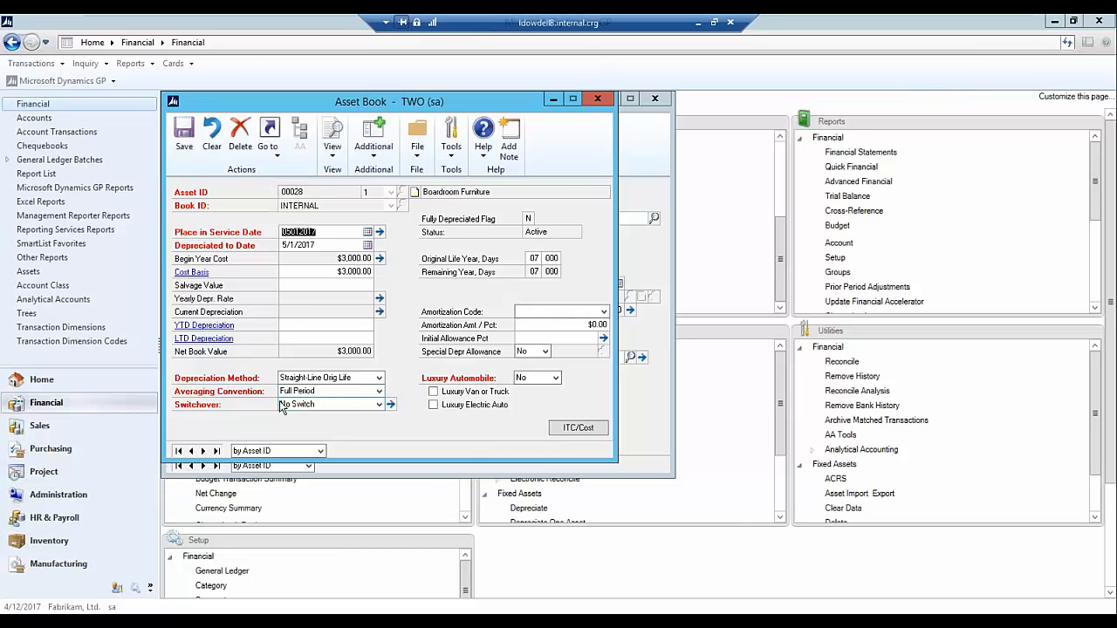
- Save the asset's INTERNAL book and close the Asset Book and Asset General Information windows
click(175, 137)
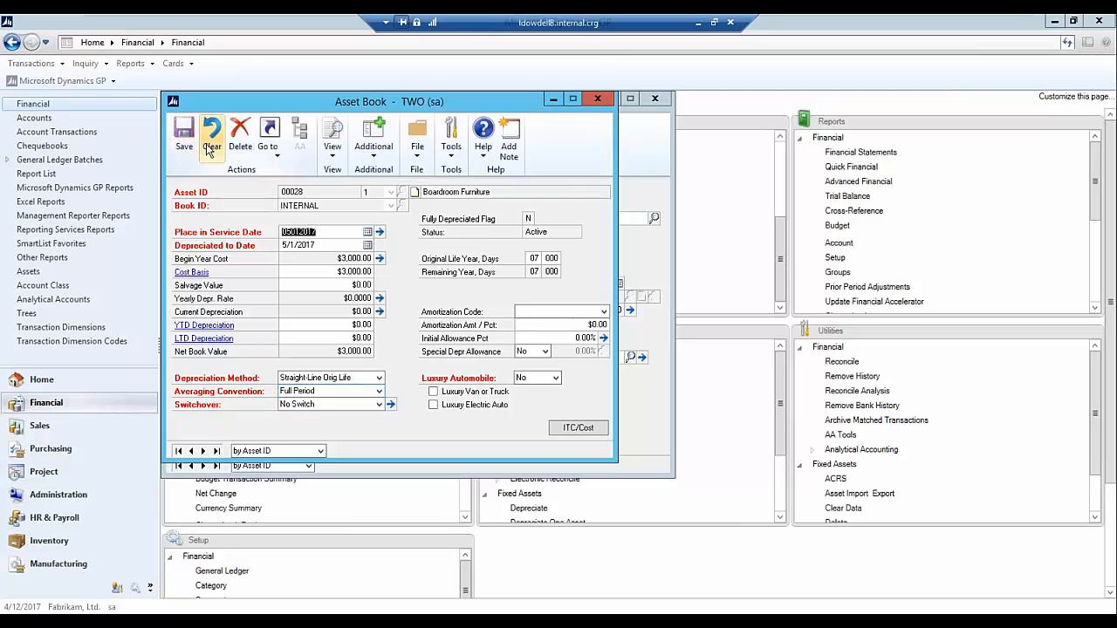
click(598, 99)
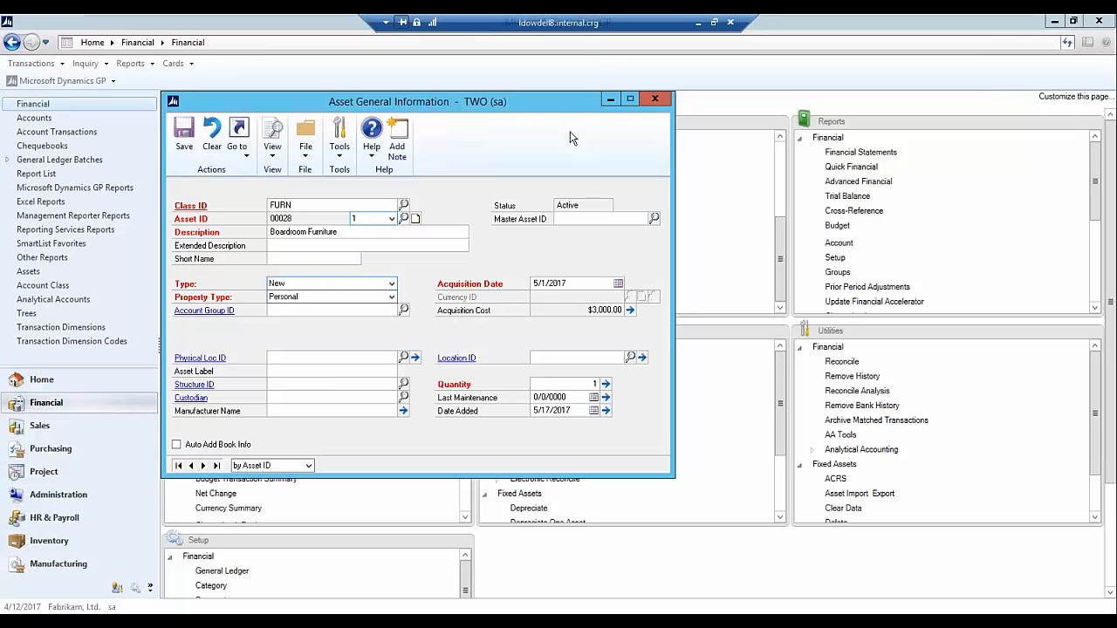
click(655, 98)
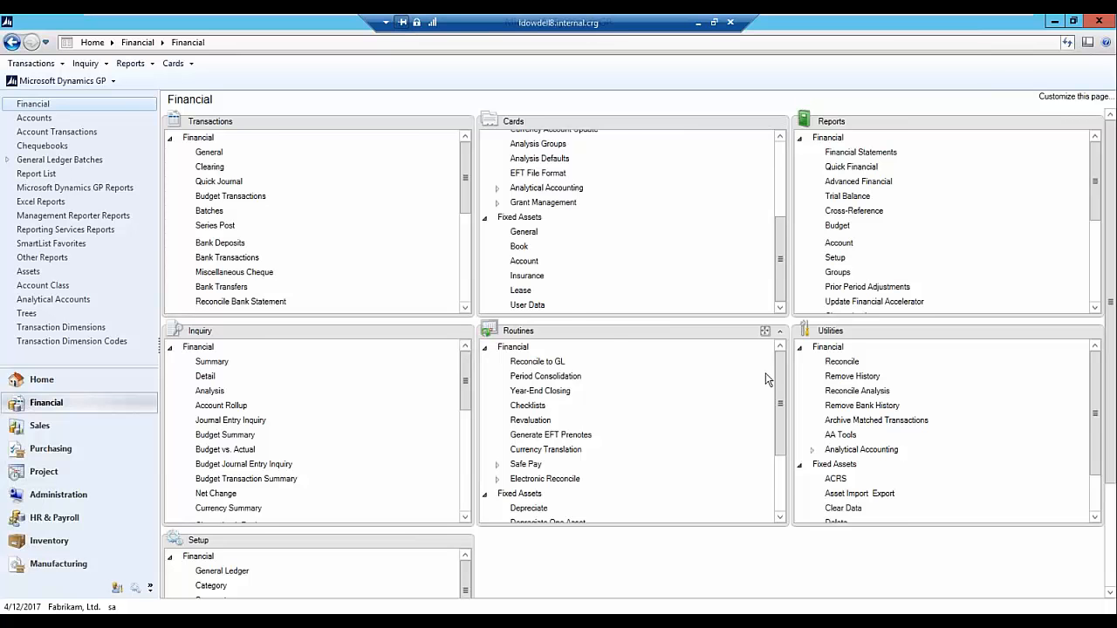
- Start a single-asset depreciation for asset 00028 and select its INTERNAL book
drag(781, 400, 780, 442)
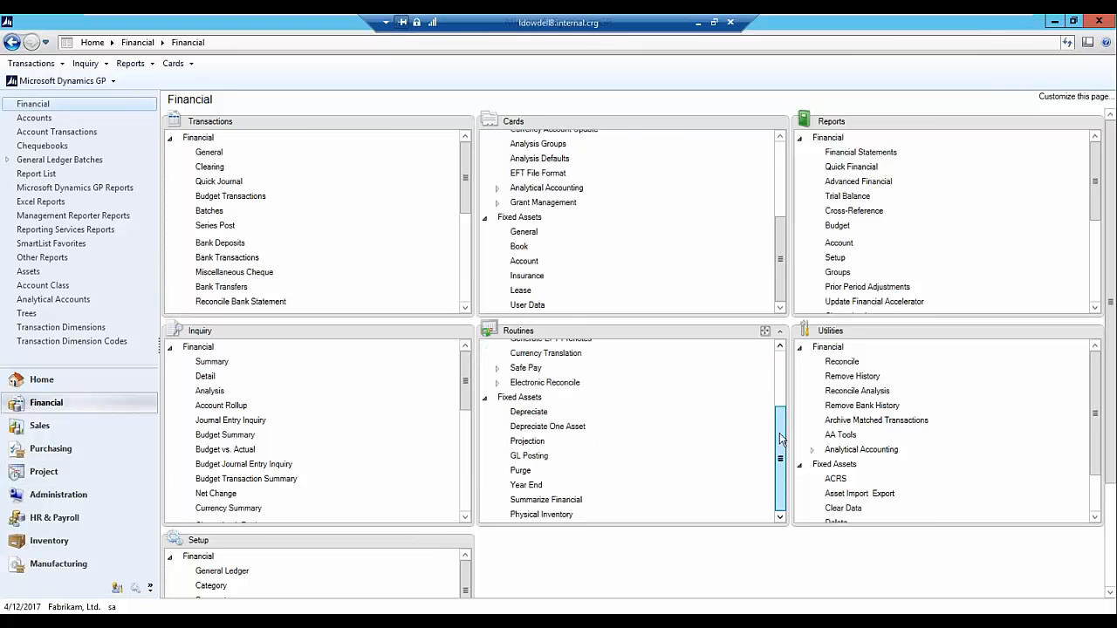
click(532, 425)
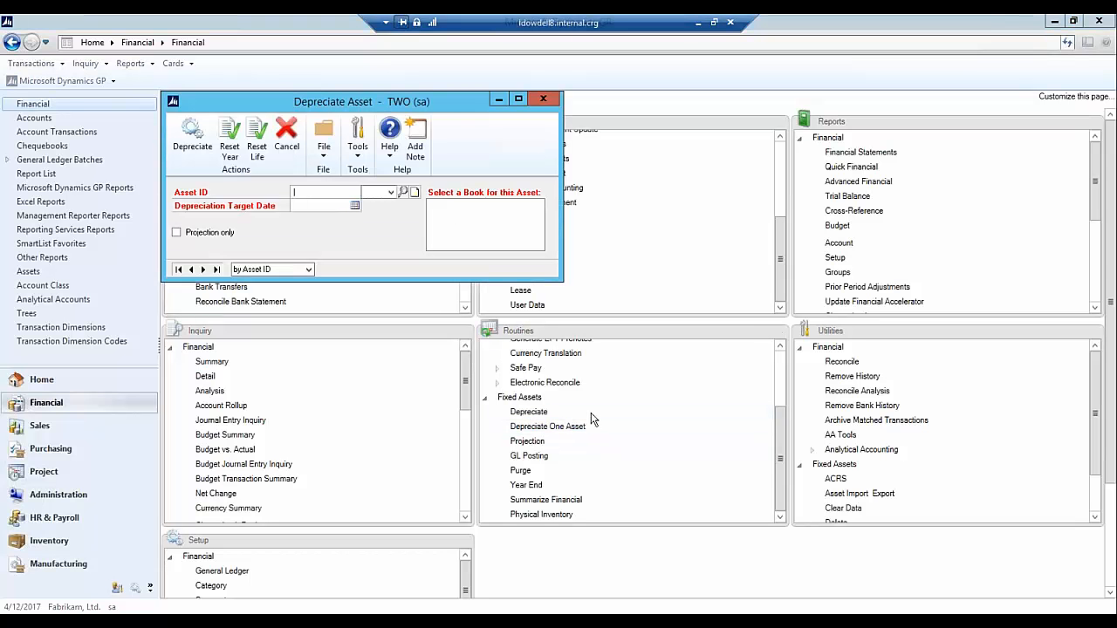
text(00028)
key(Tab)
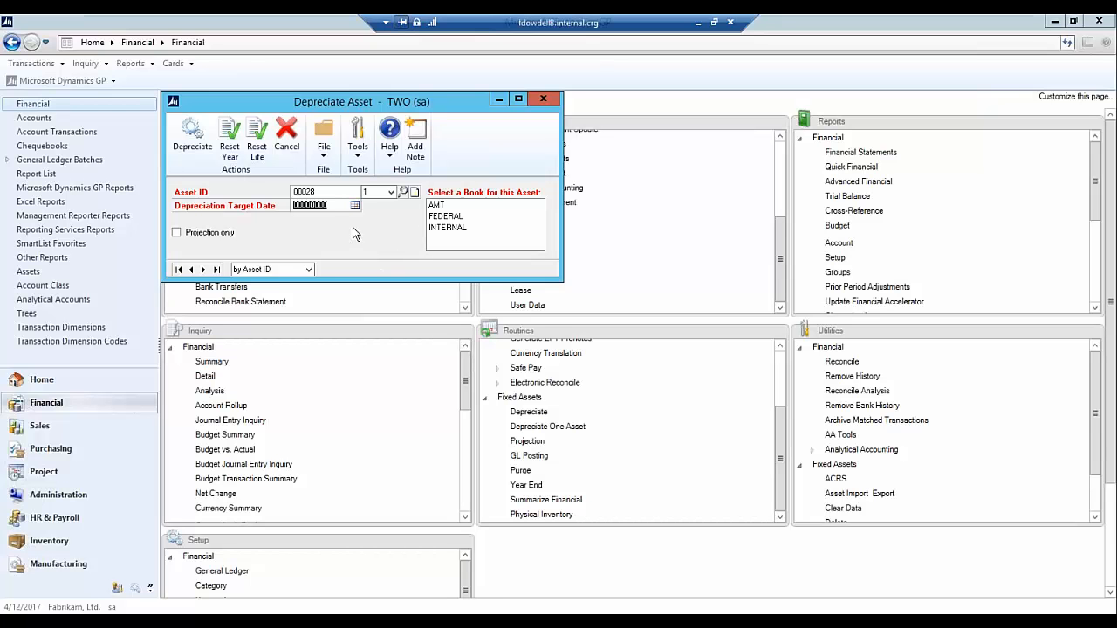
click(463, 227)
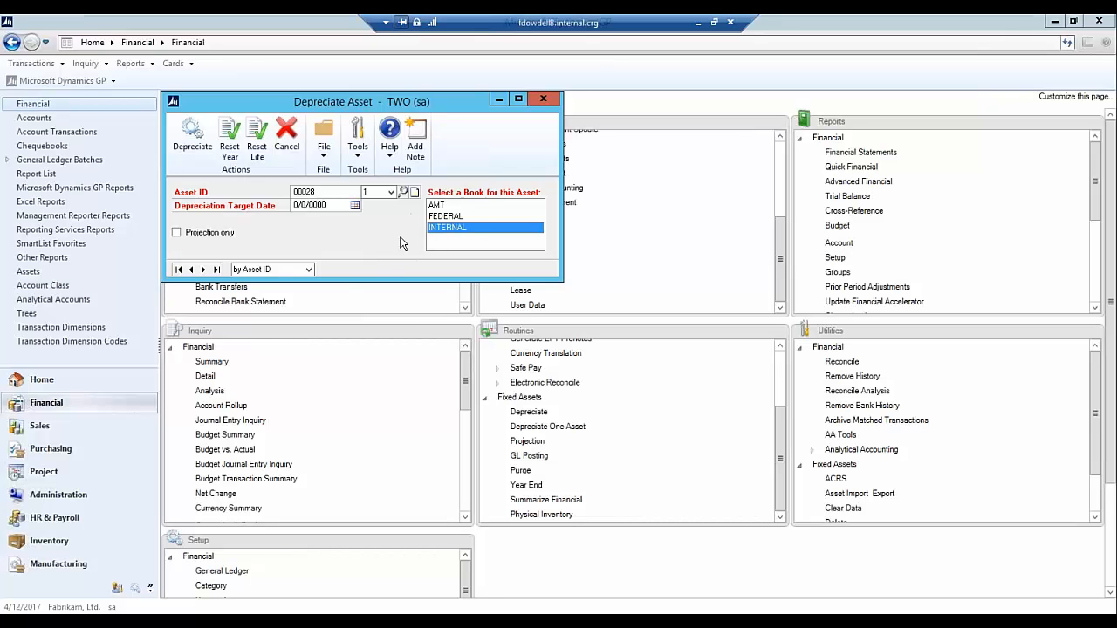
- Depreciate the asset to the target date 5/31/2017 and close the Depreciate Asset window
click(358, 205)
click(358, 204)
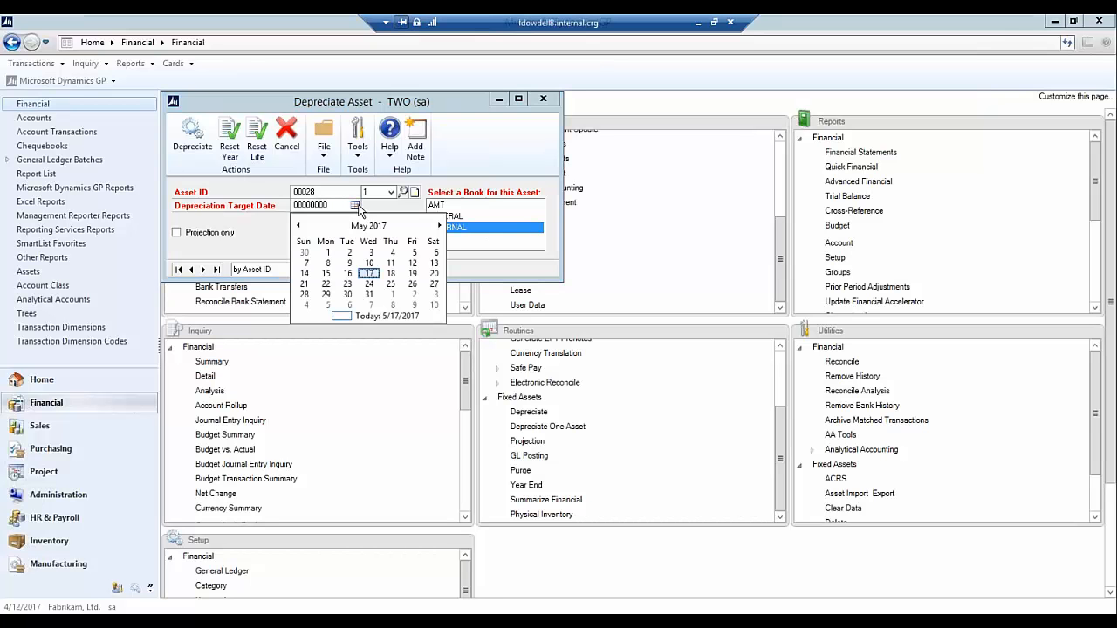
click(369, 296)
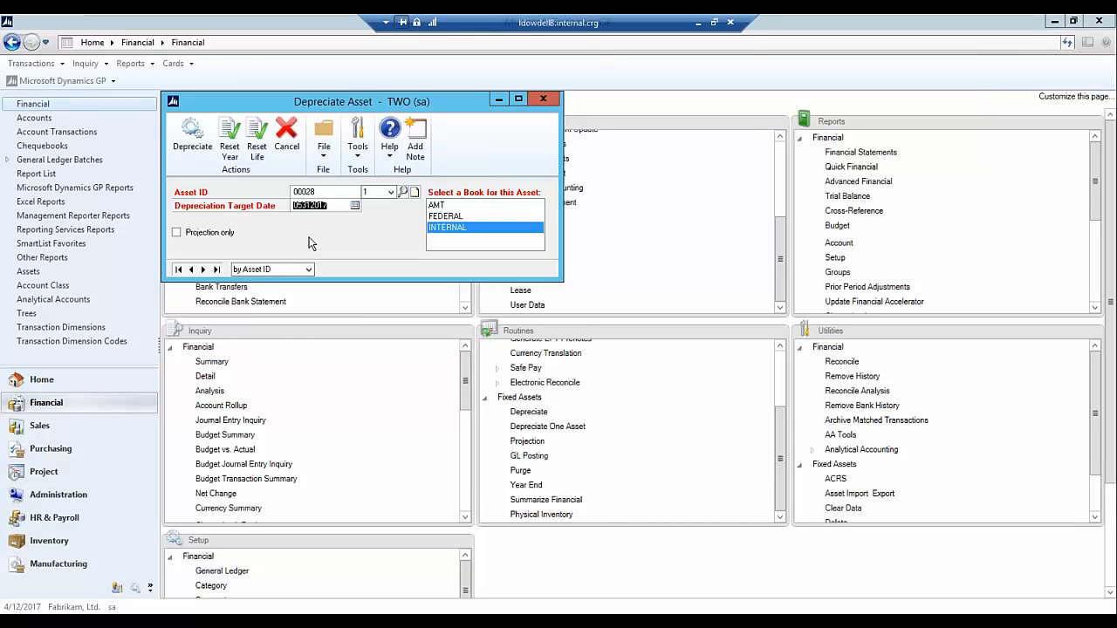
click(194, 134)
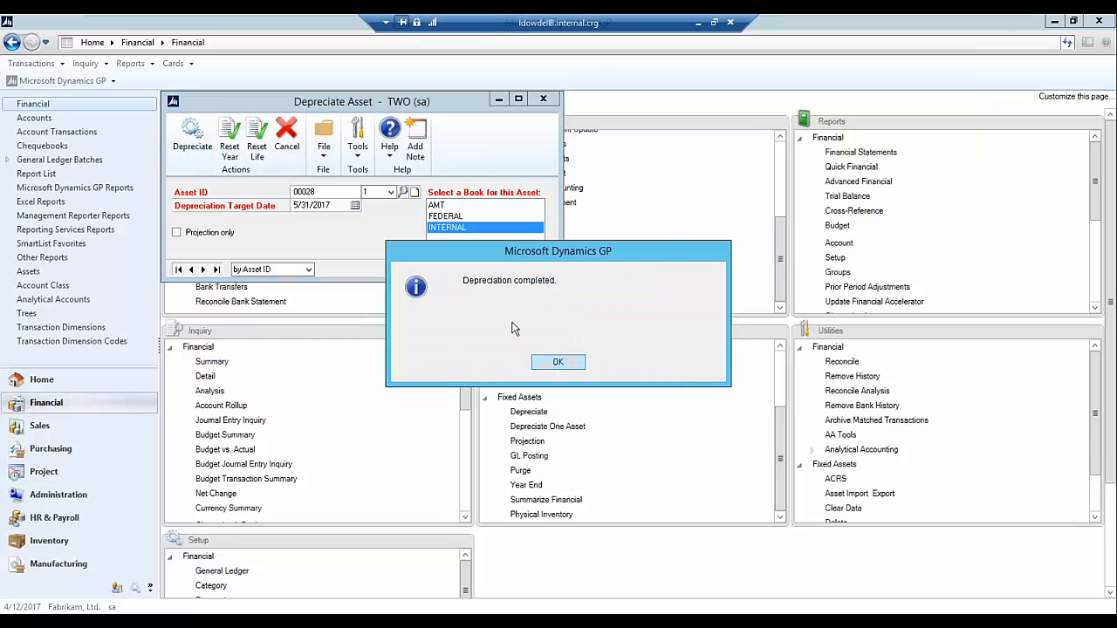
click(555, 363)
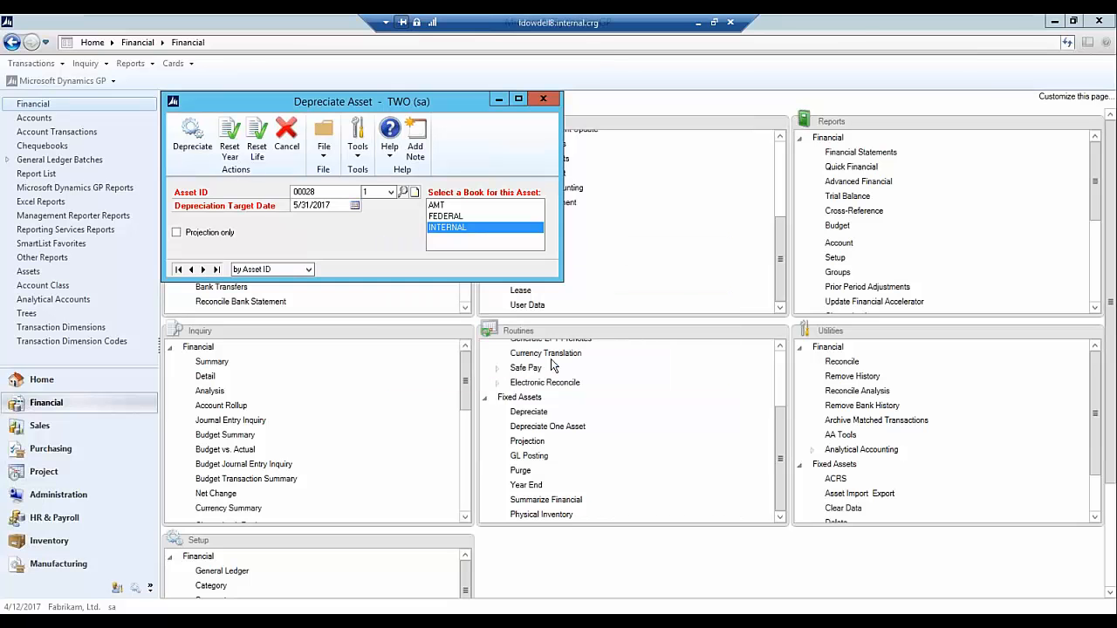
click(545, 99)
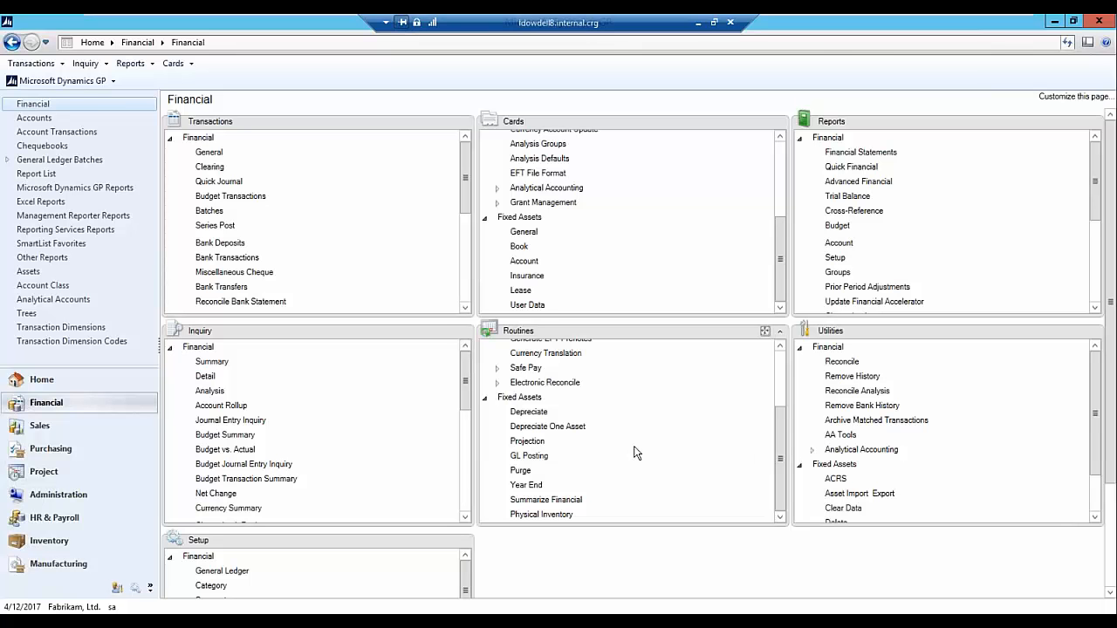
- Open the fixed assets GL posting and set the posting date to 5/31/2017 and the reference to "Fixed assets changes"
click(537, 456)
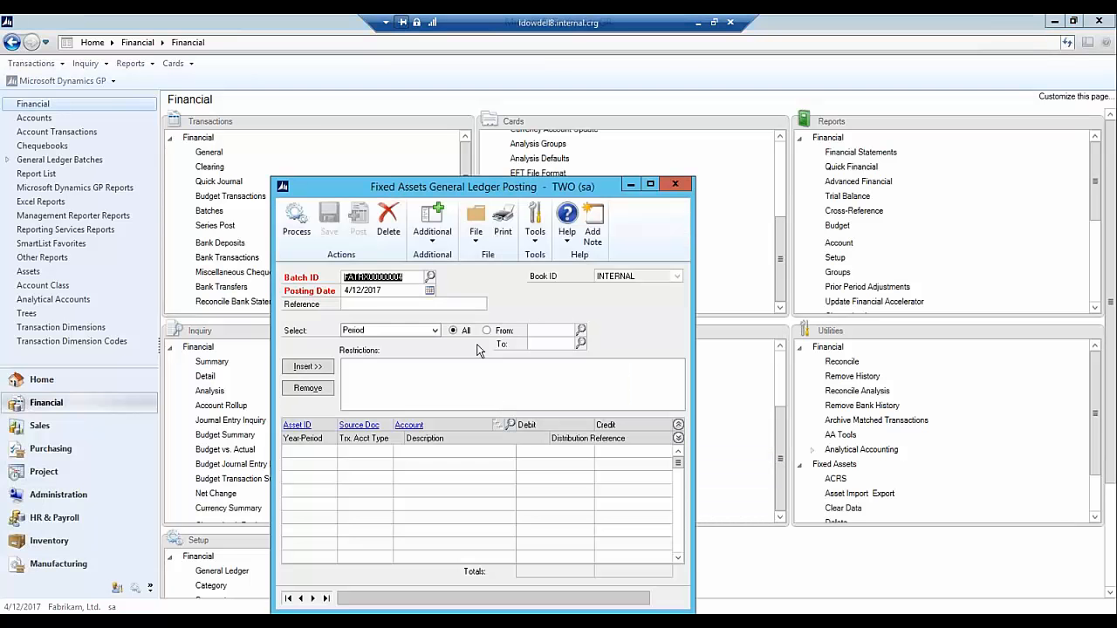
click(429, 291)
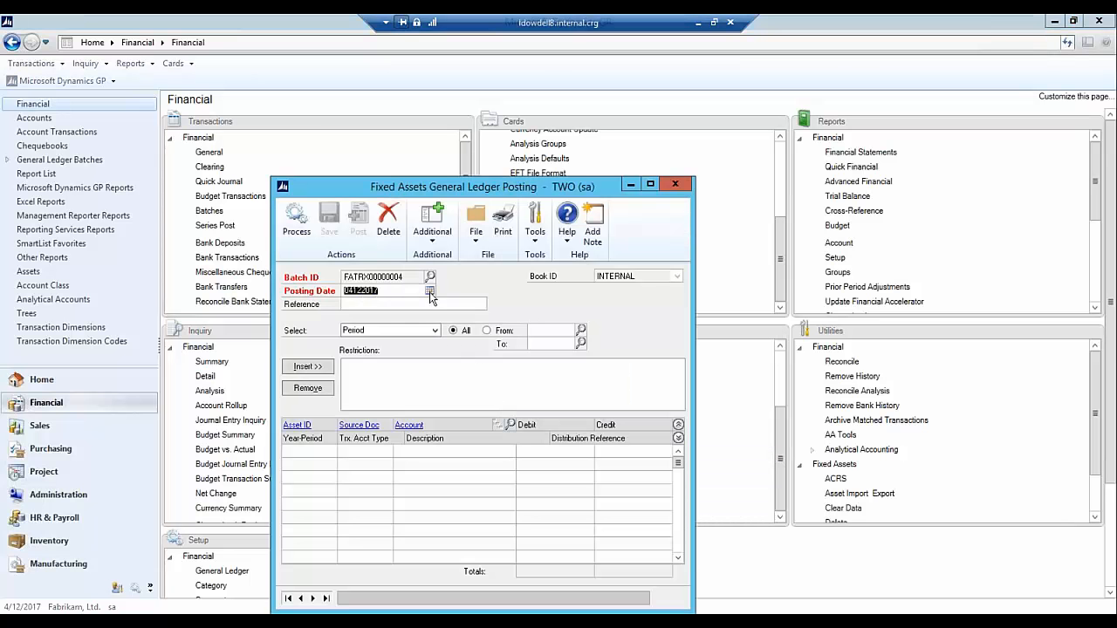
click(491, 311)
click(419, 381)
click(377, 304)
text(Fixed assets)
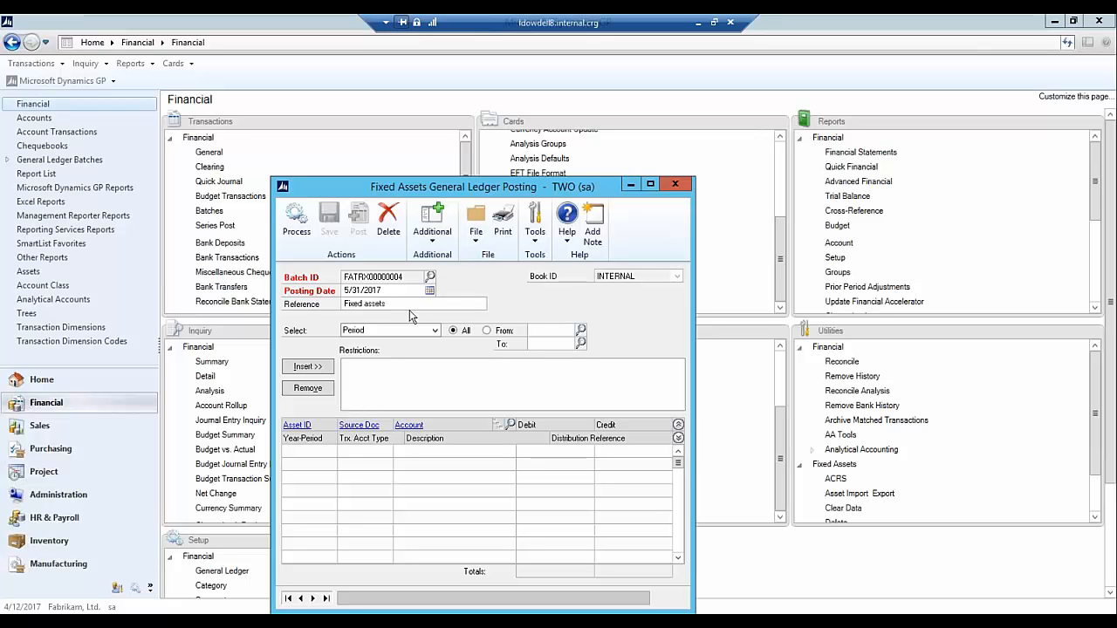
text( changes)
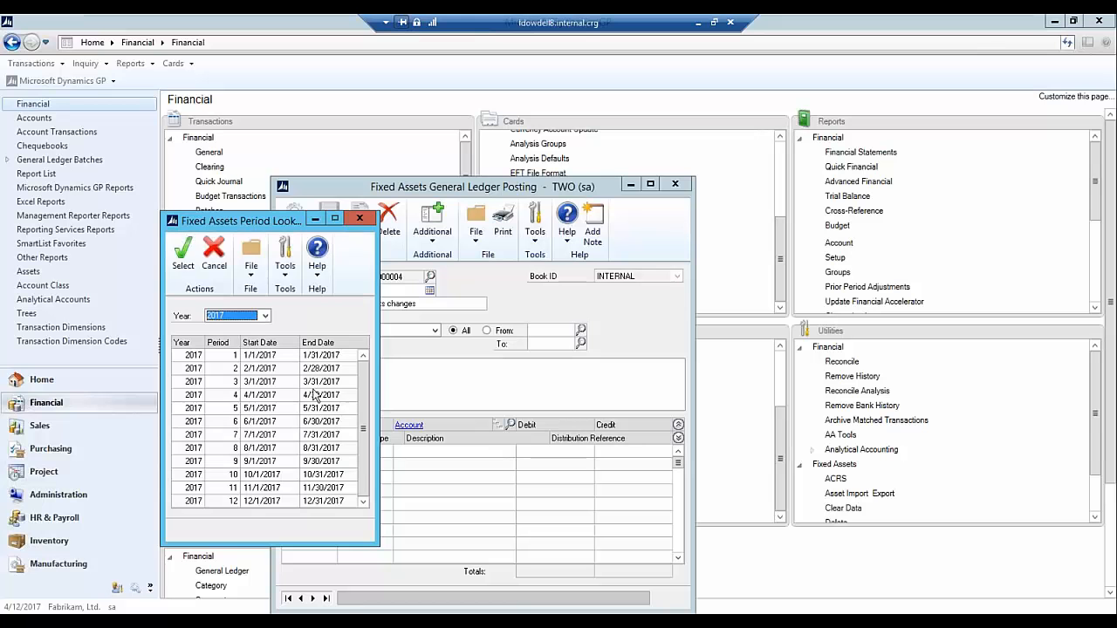
- Restrict the posting batch to period 2017-005, process its entries and close the posting window
double_click(265, 408)
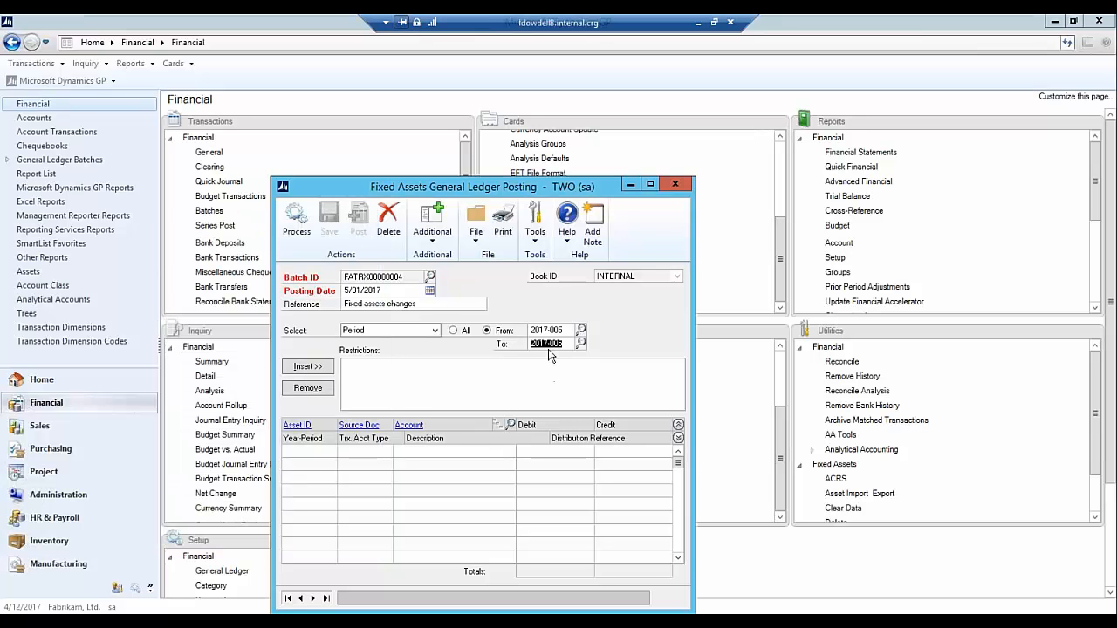
click(314, 370)
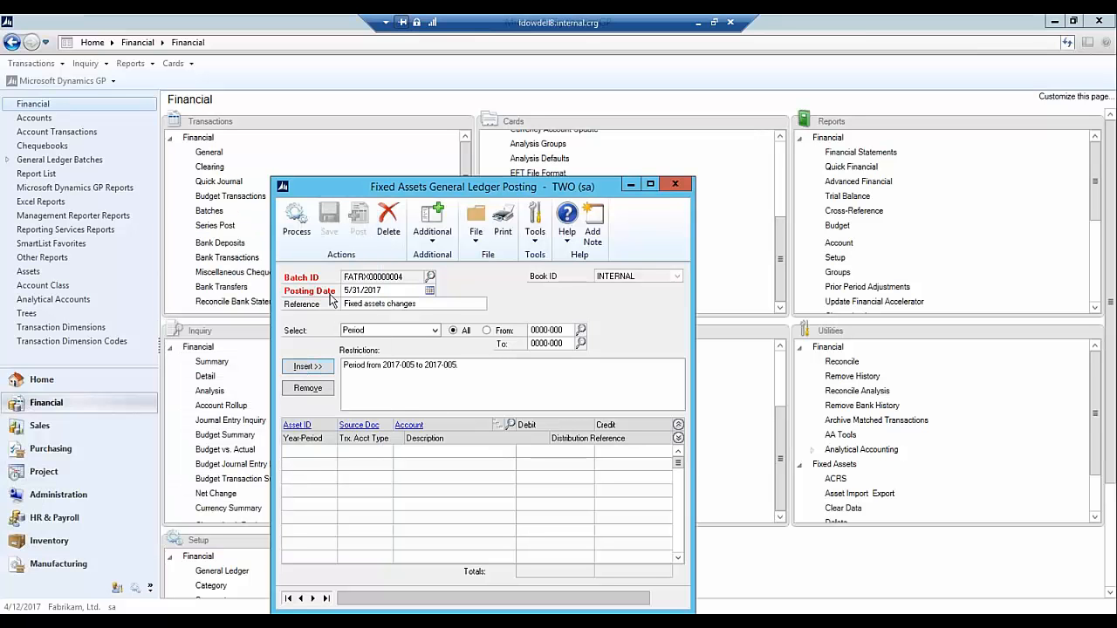
click(296, 218)
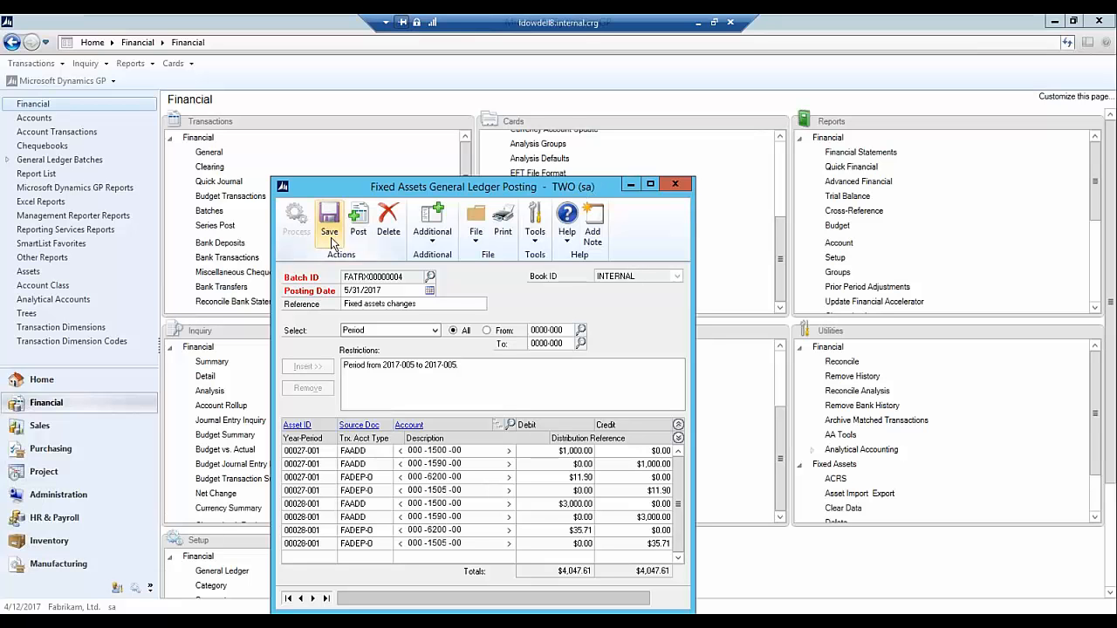
click(361, 223)
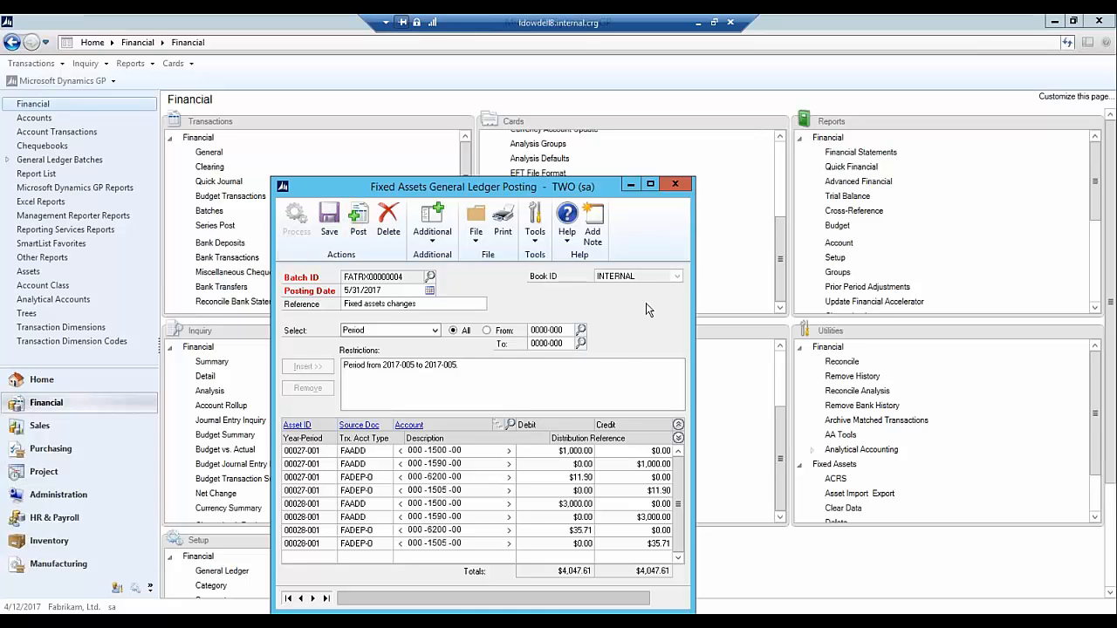
click(672, 186)
click(495, 363)
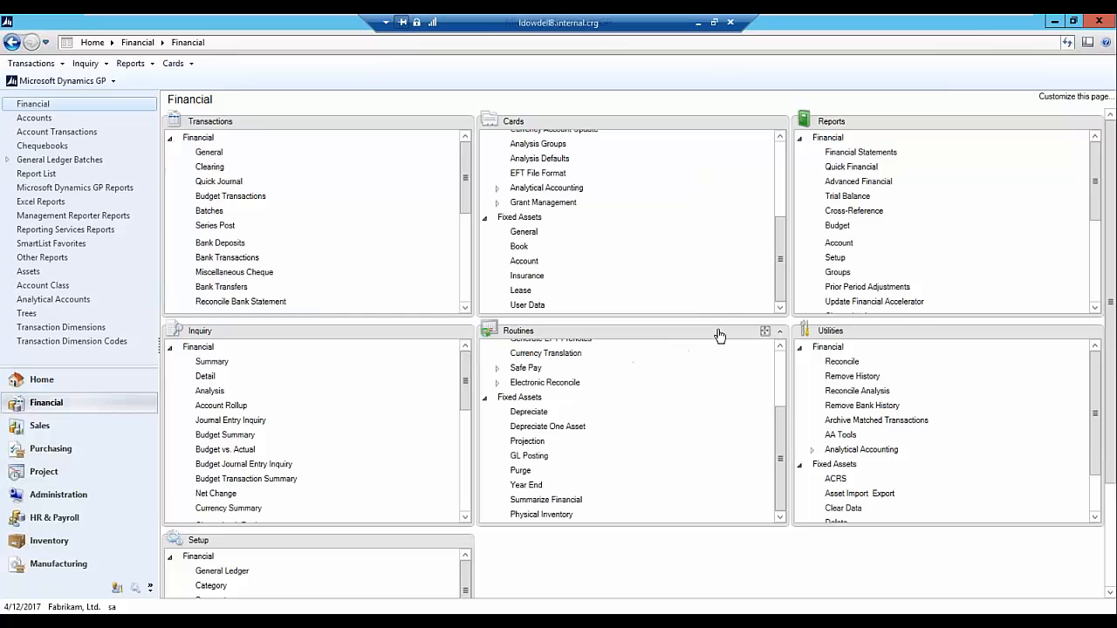
- Print the fixed assets Annual Activity report to the screen using the SAMPLEDATA option
drag(1096, 311, 1096, 311)
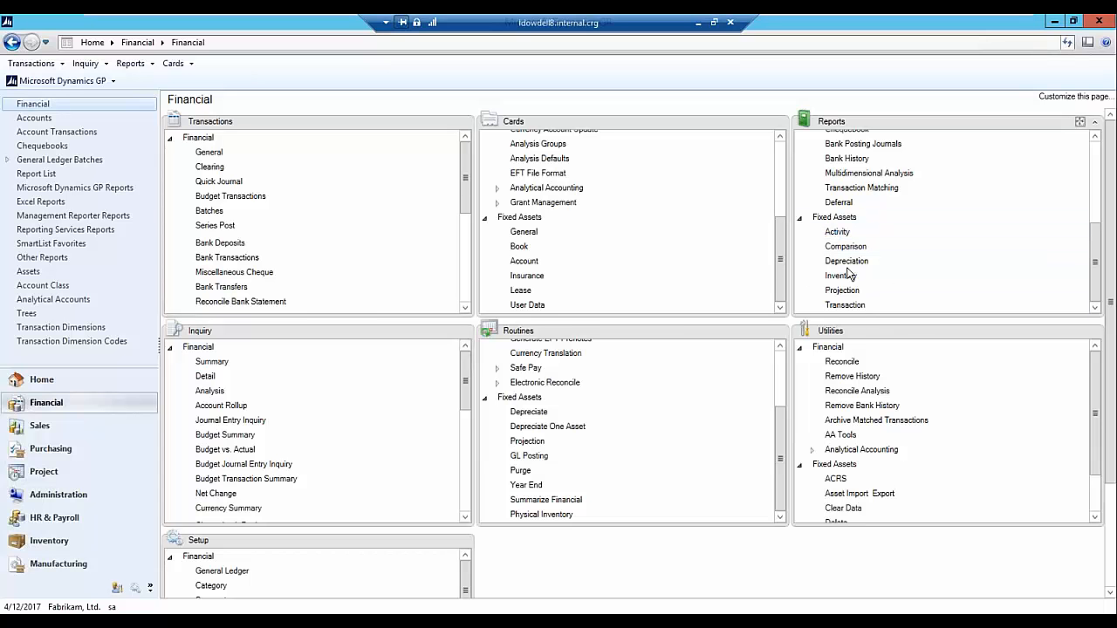
click(837, 233)
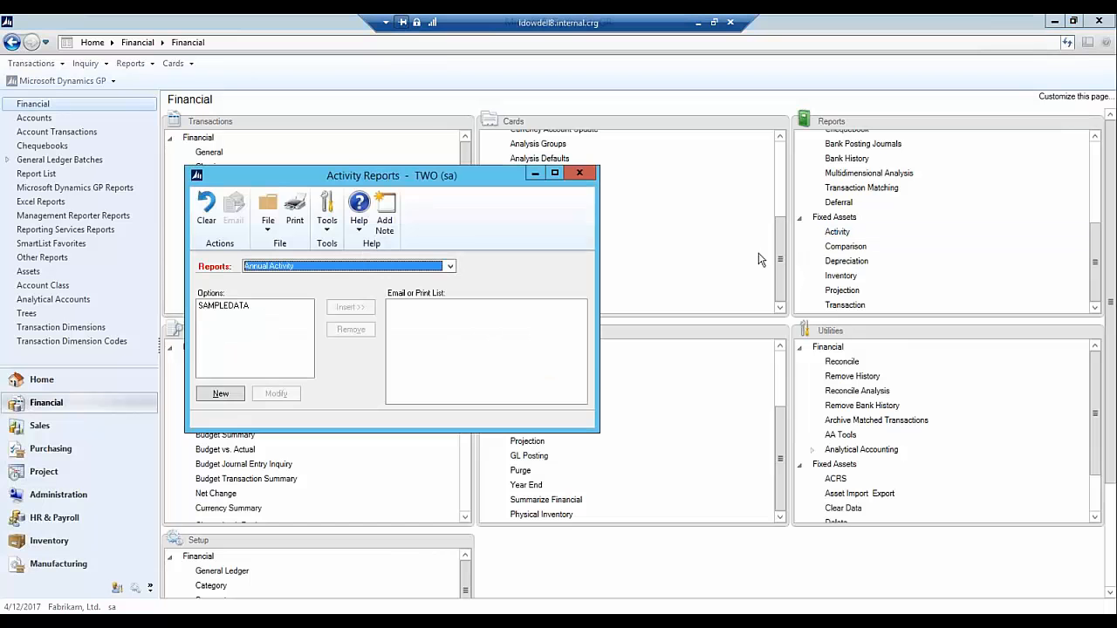
click(247, 307)
click(272, 392)
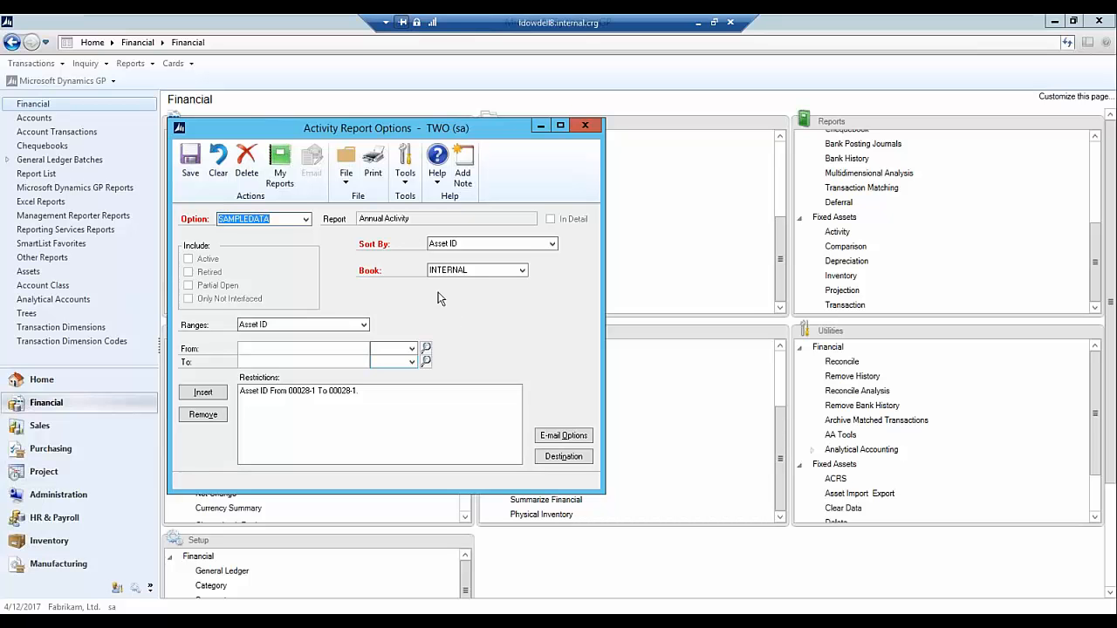
click(373, 164)
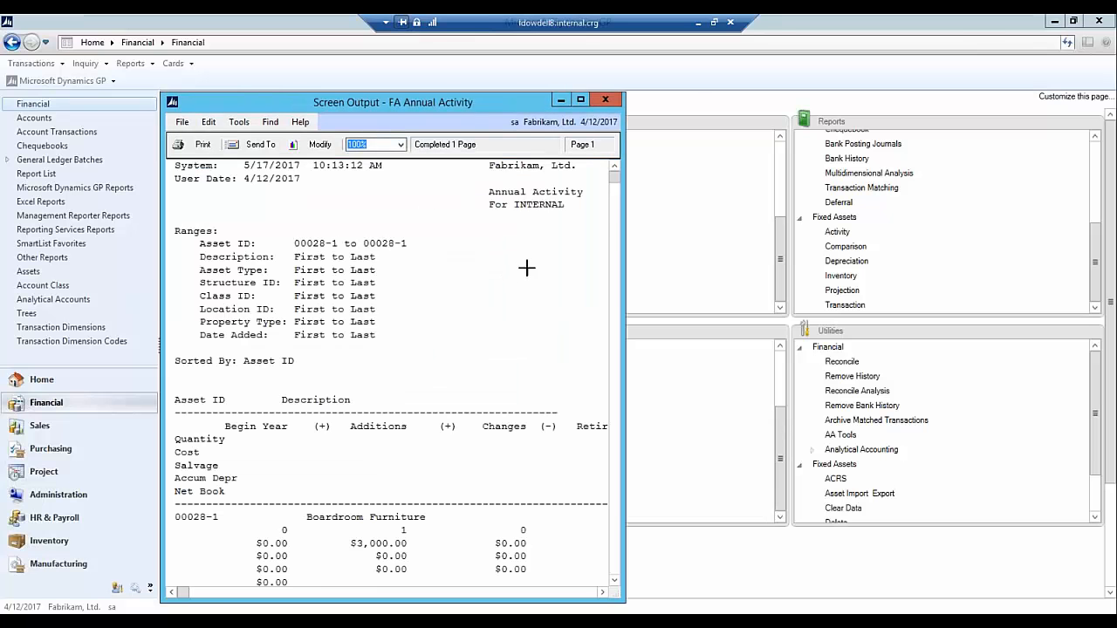
- Review the Annual Activity figures for asset 00028 at full size and close the report windows
click(581, 100)
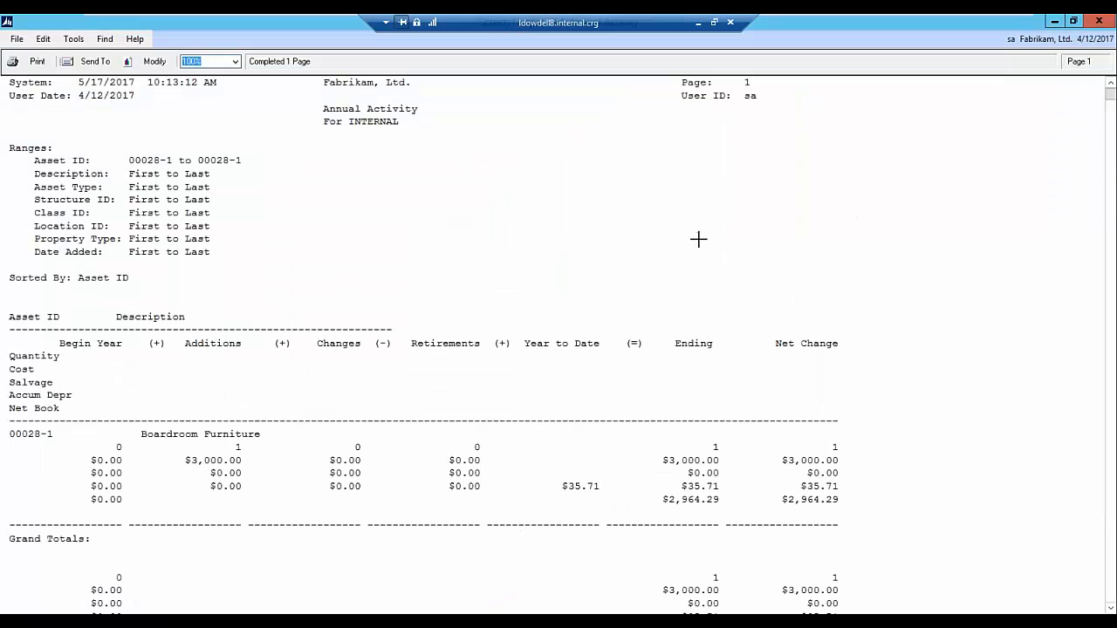
scroll(523, 270, down, 1)
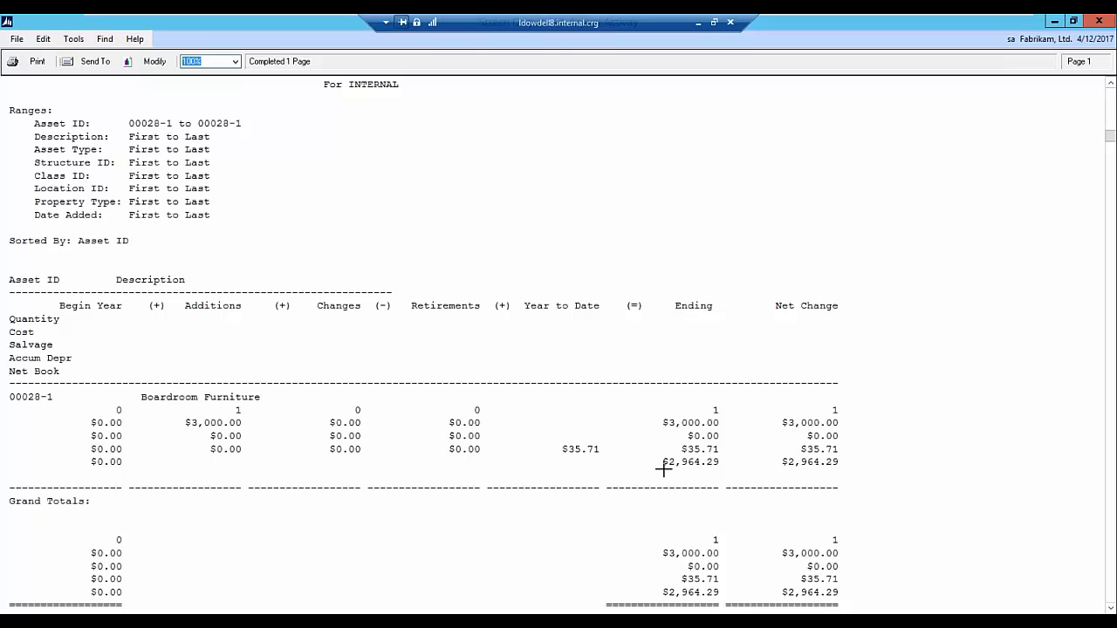
scroll(933, 398, down, 2)
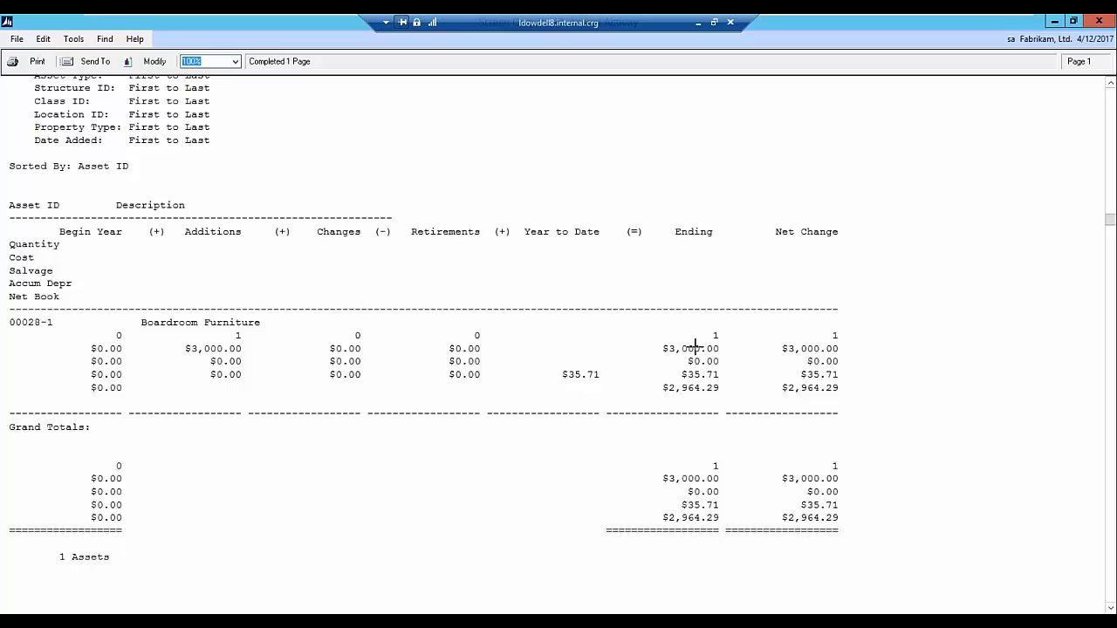
click(1098, 25)
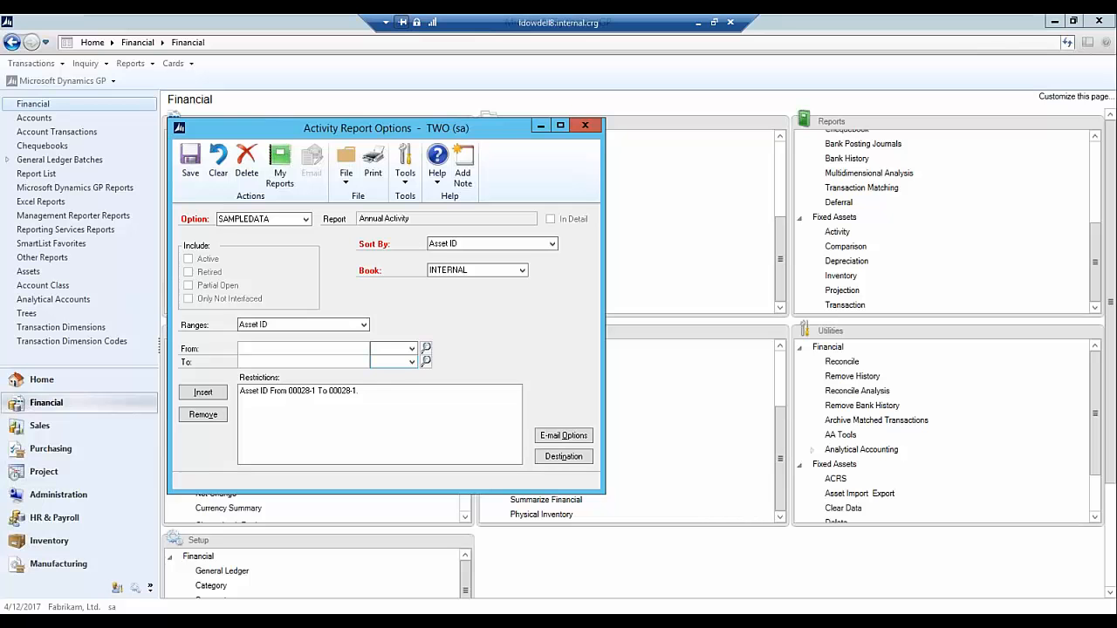
click(584, 125)
click(577, 174)
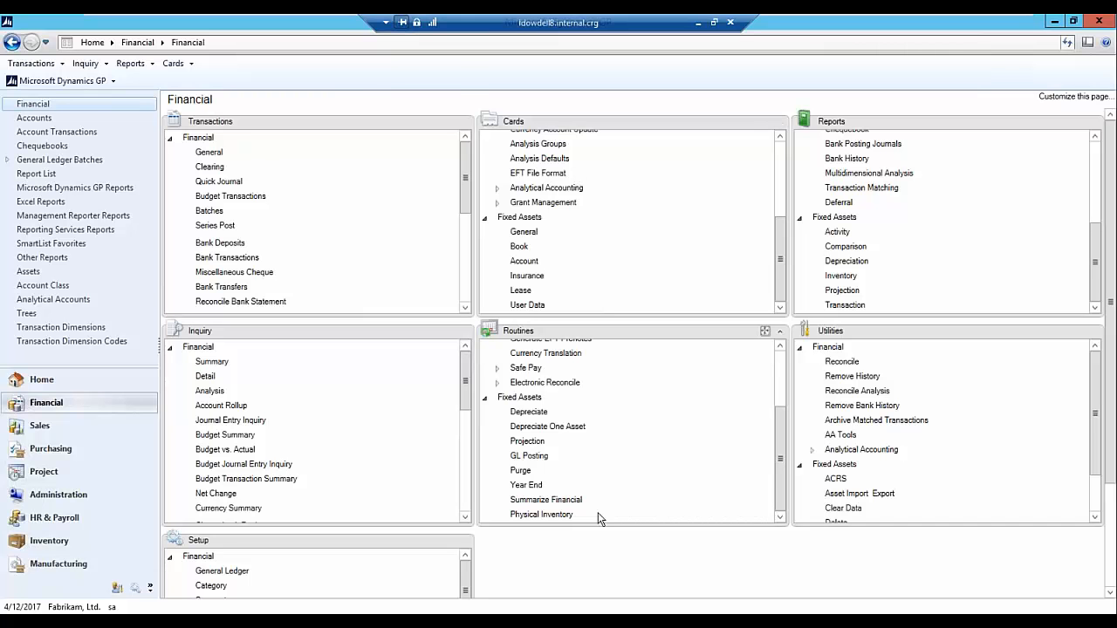
- Run a depreciation projection for all assets in the INTERNAL book to 5/31/2017 and close the projection window
click(527, 441)
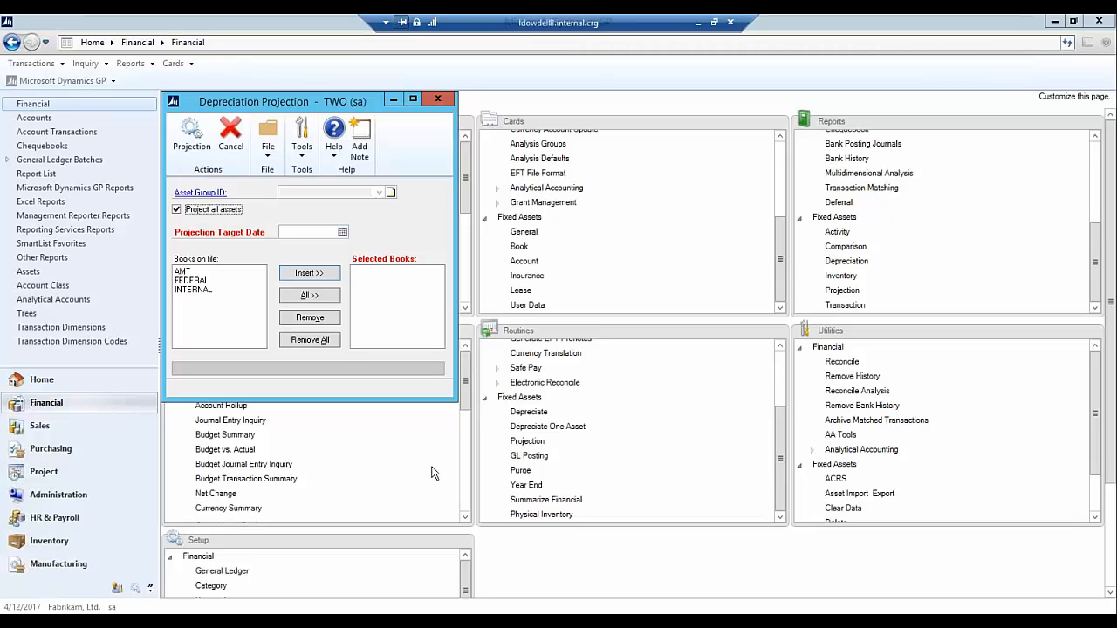
click(342, 232)
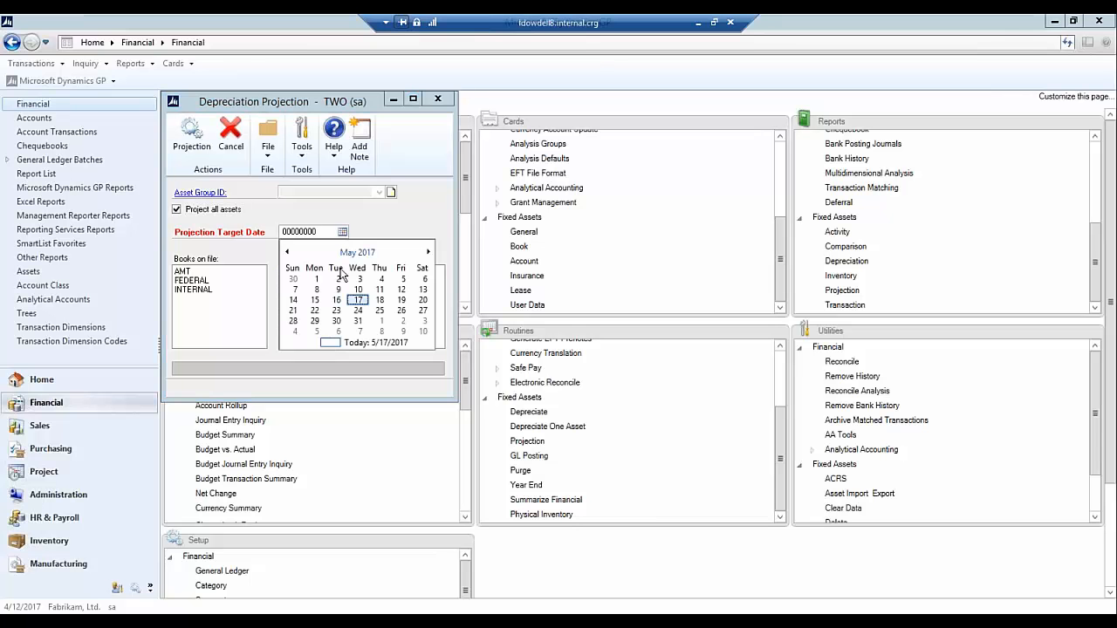
click(358, 321)
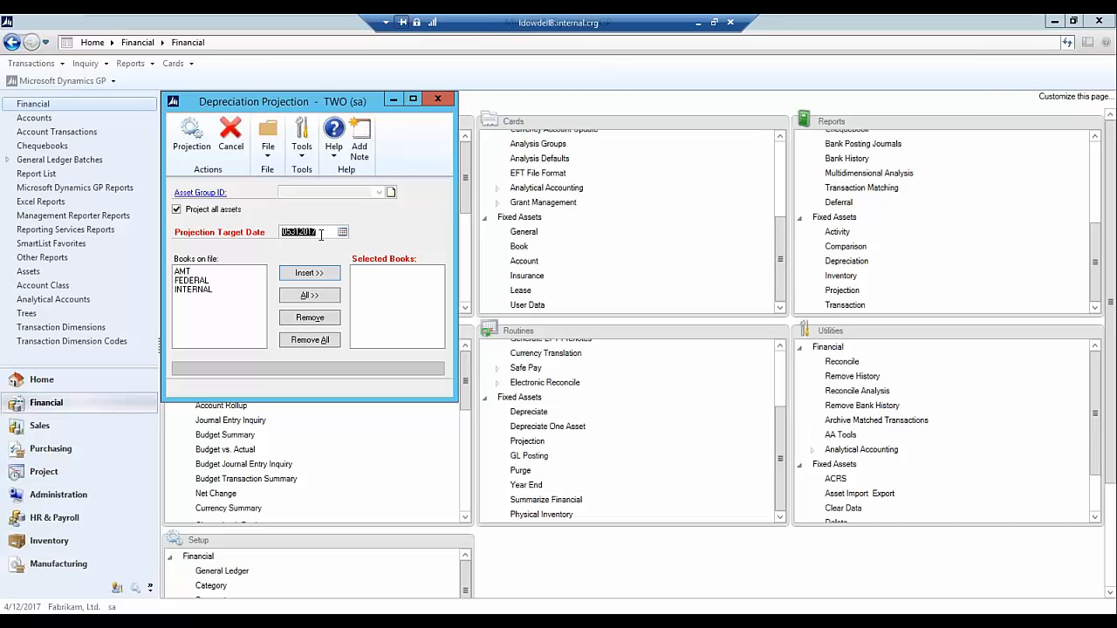
click(190, 290)
click(305, 274)
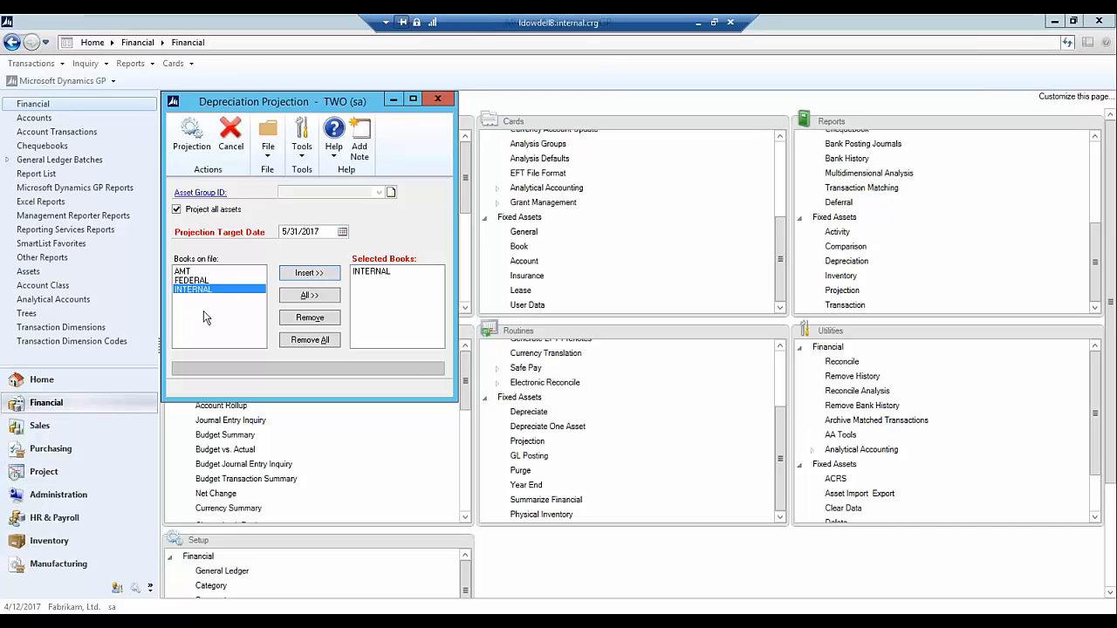
click(191, 135)
click(529, 365)
click(439, 98)
- Open the SAMPLEDATA option of the Annual Projection - Detail report for modification
click(847, 297)
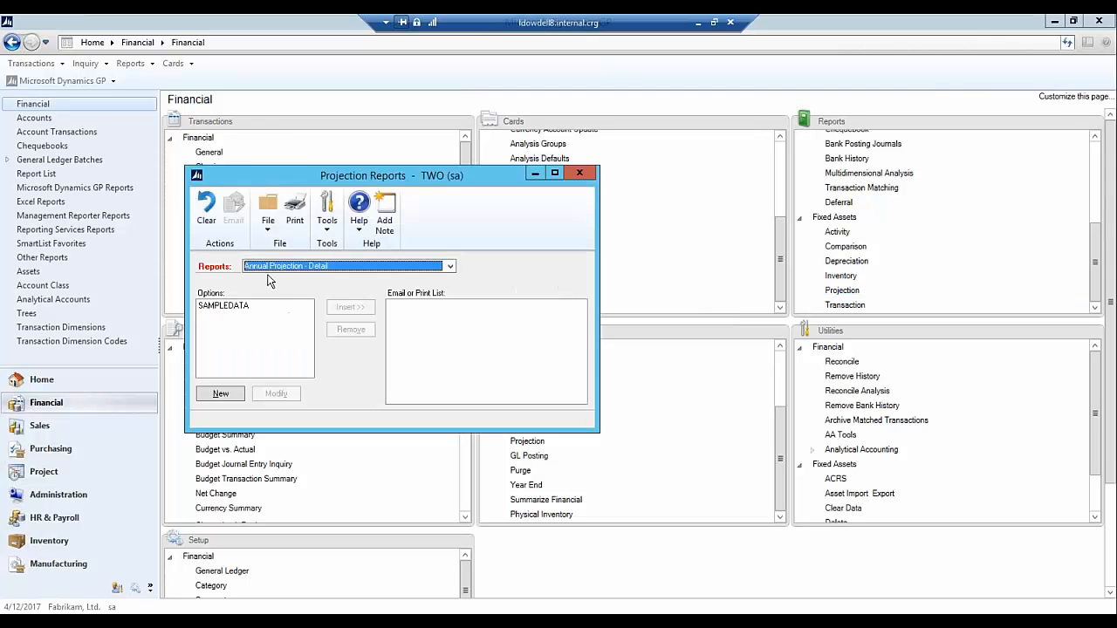
click(274, 269)
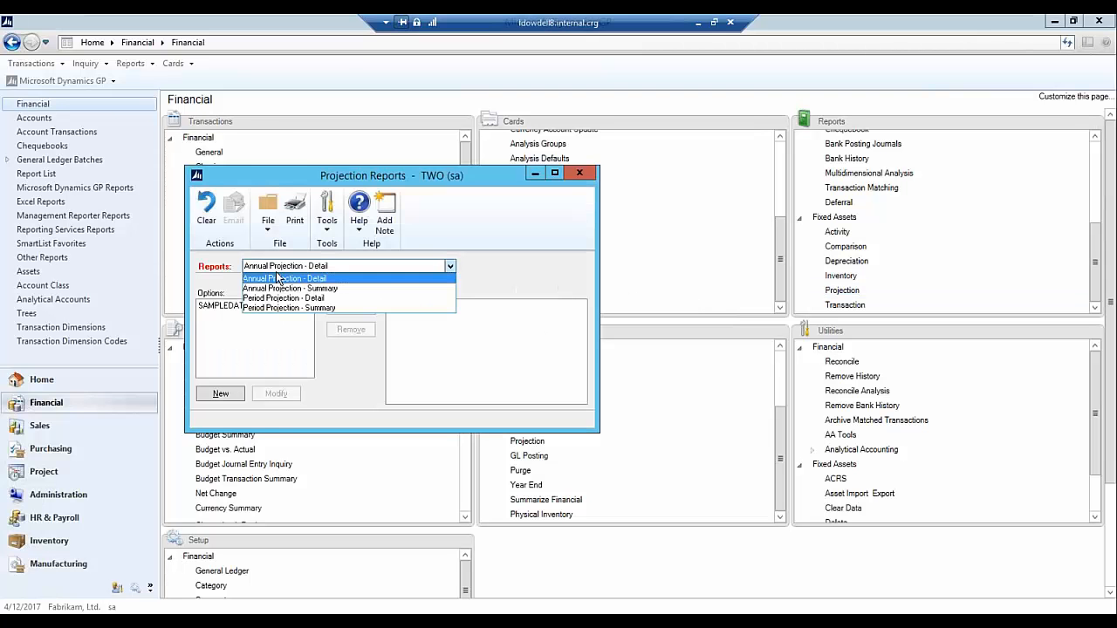
click(277, 279)
click(243, 316)
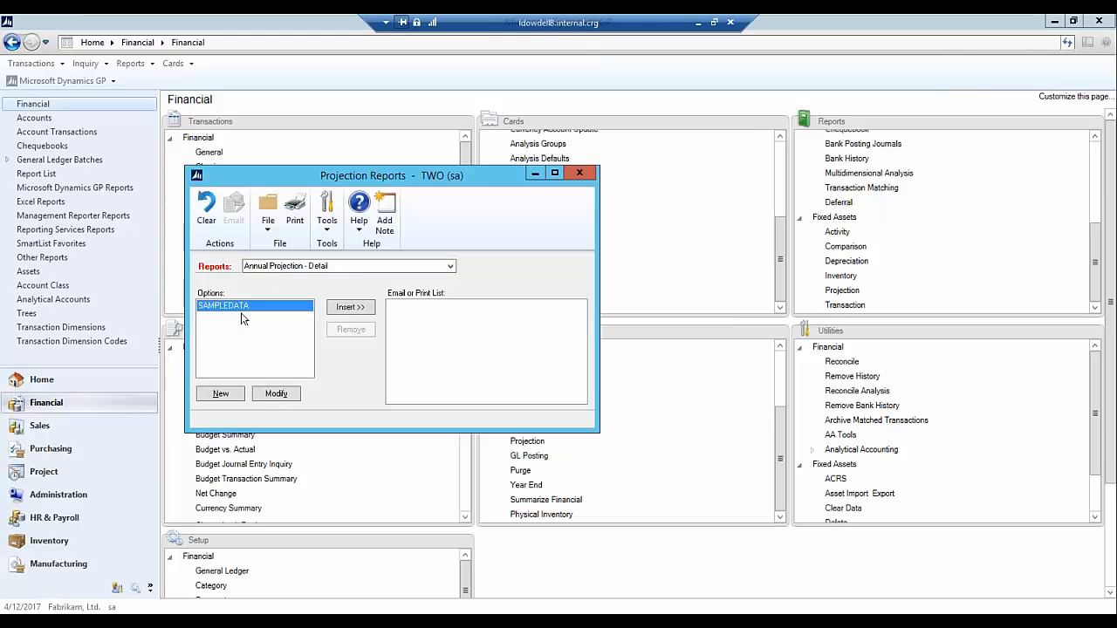
click(288, 394)
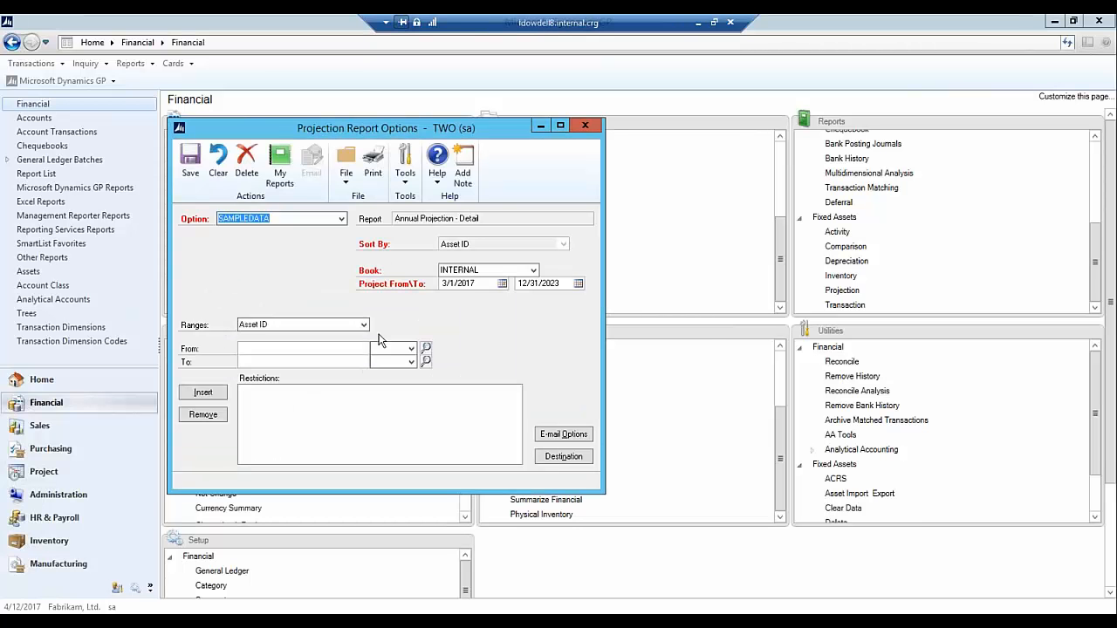
- Set the report destination to Screen instead of Printer and print the Annual Projection - Detail report with the SAMPLEDATA option
click(555, 459)
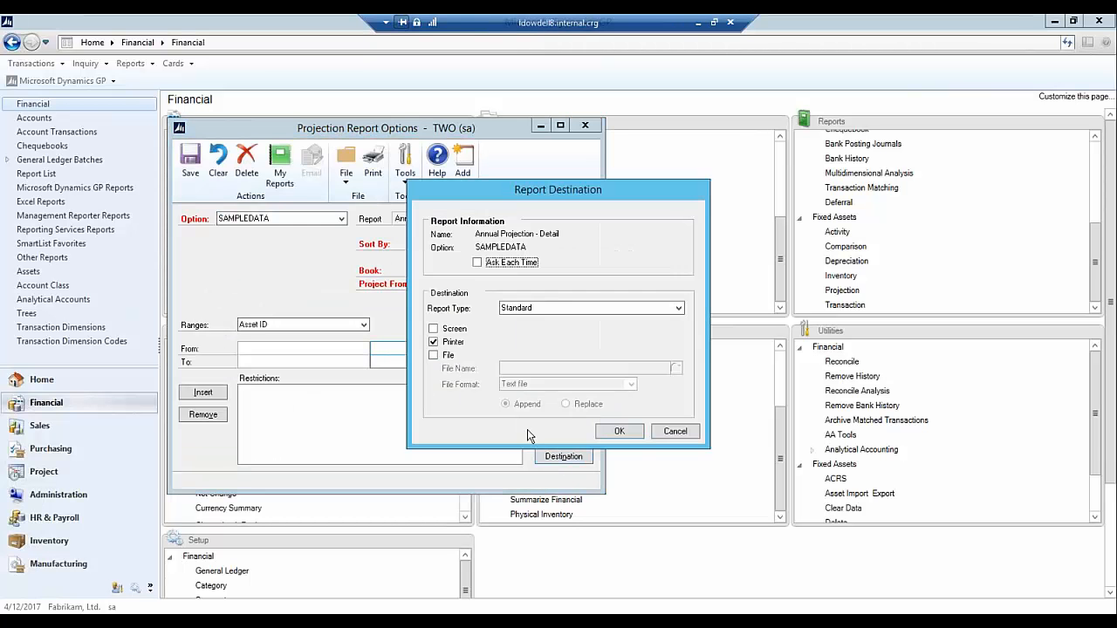
click(433, 342)
click(434, 329)
click(613, 431)
click(364, 324)
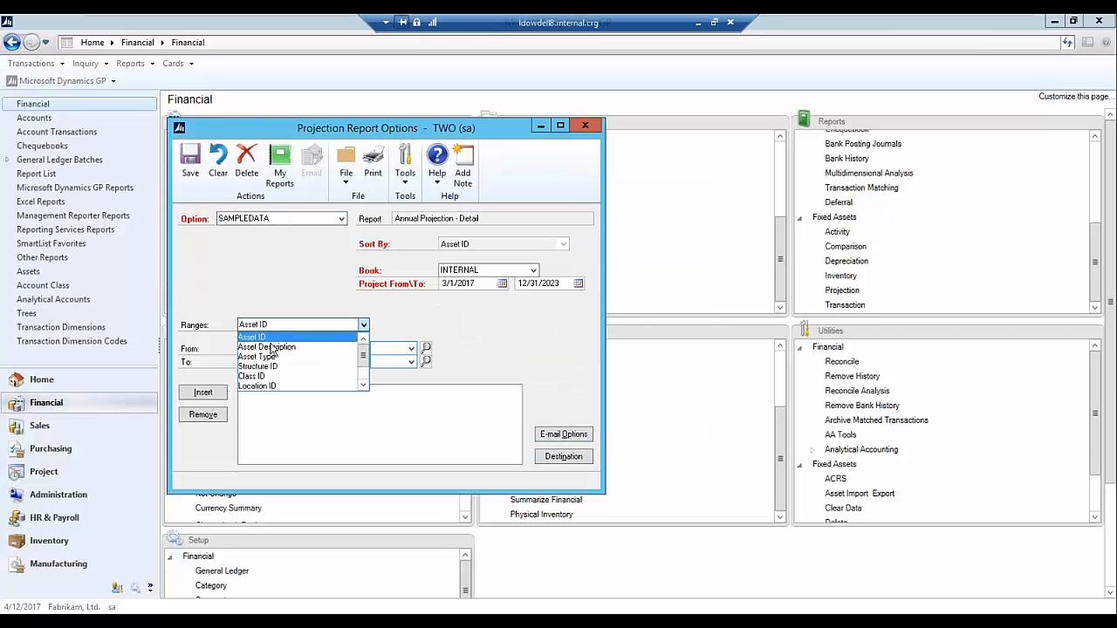
click(465, 350)
click(373, 162)
- Review the Annual Depreciation Projection - Detail report at full size through to the report totals and close it
click(580, 100)
scroll(337, 436, down, 2)
scroll(218, 413, down, 15)
scroll(286, 425, down, 1)
scroll(907, 292, down, 13)
scroll(908, 292, down, 12)
drag(1110, 314, 1111, 600)
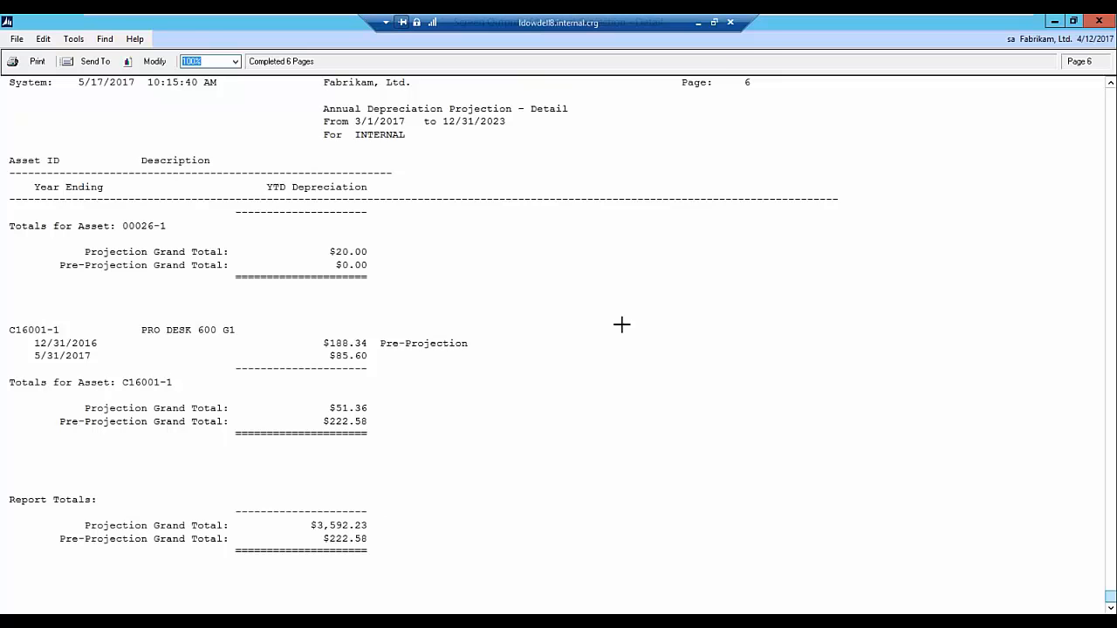
click(1098, 21)
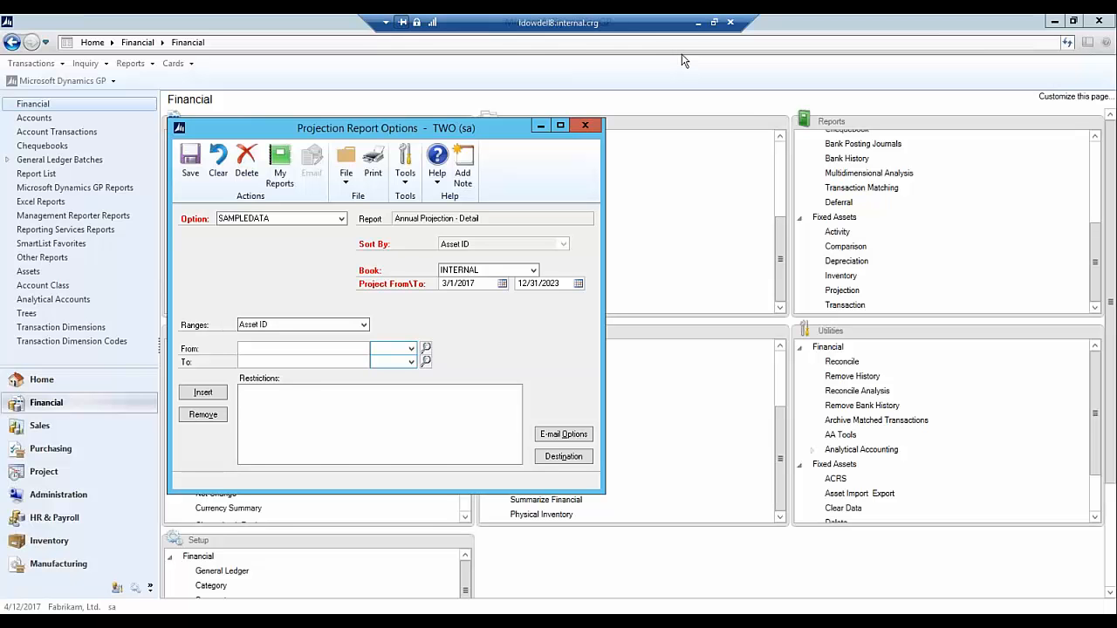
- Minimize the remote session, switch to the Fixed Assets Webinar presentation in PowerPoint and start its slide show from the beginning
click(698, 23)
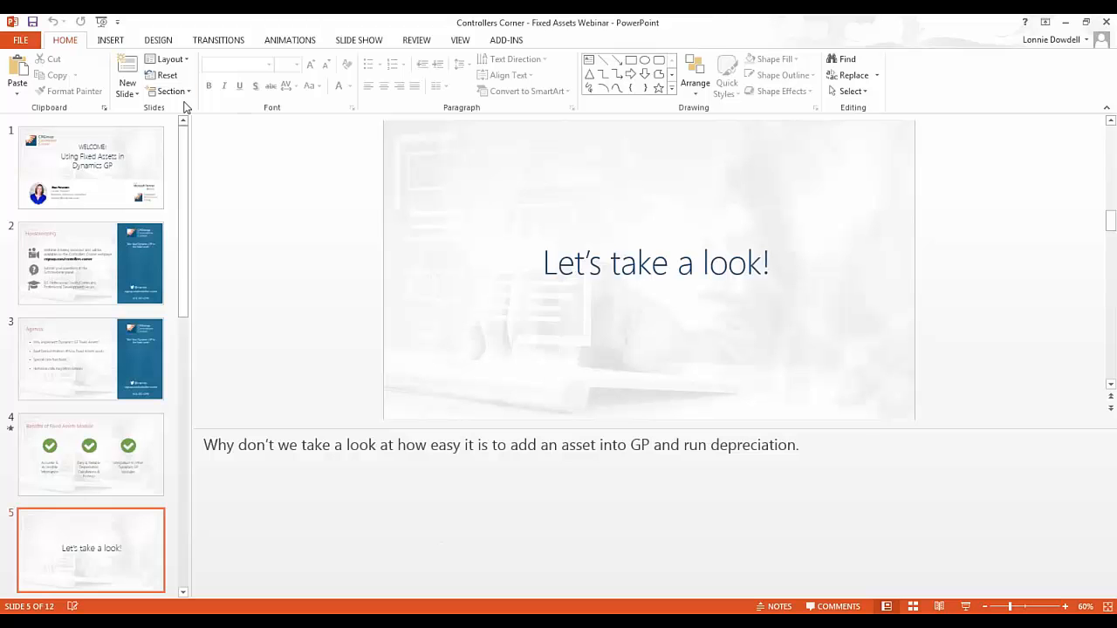
click(102, 24)
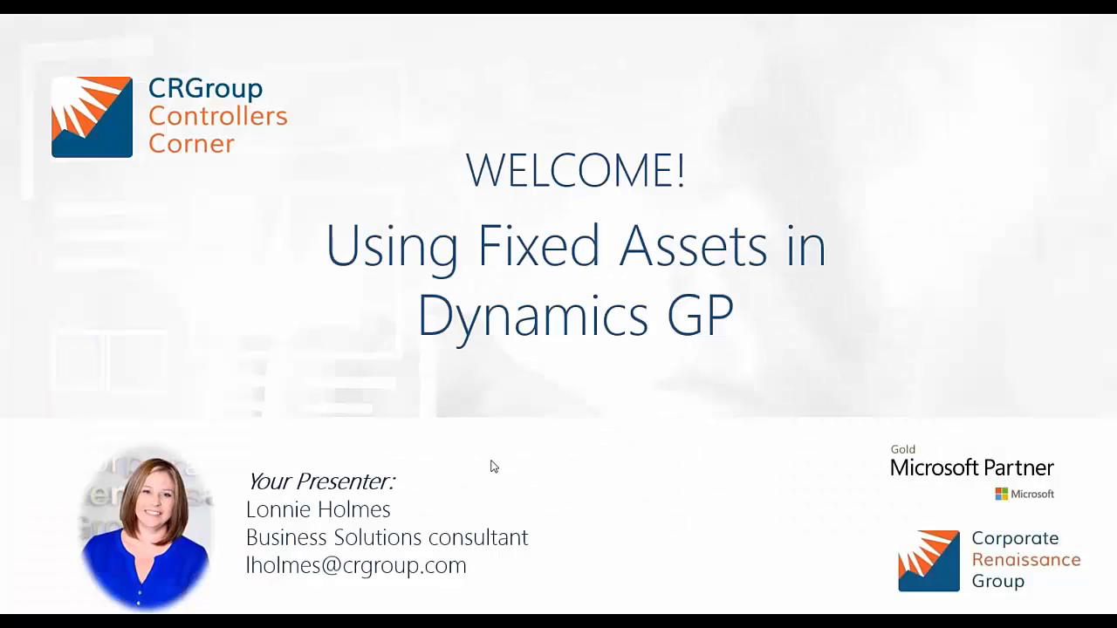